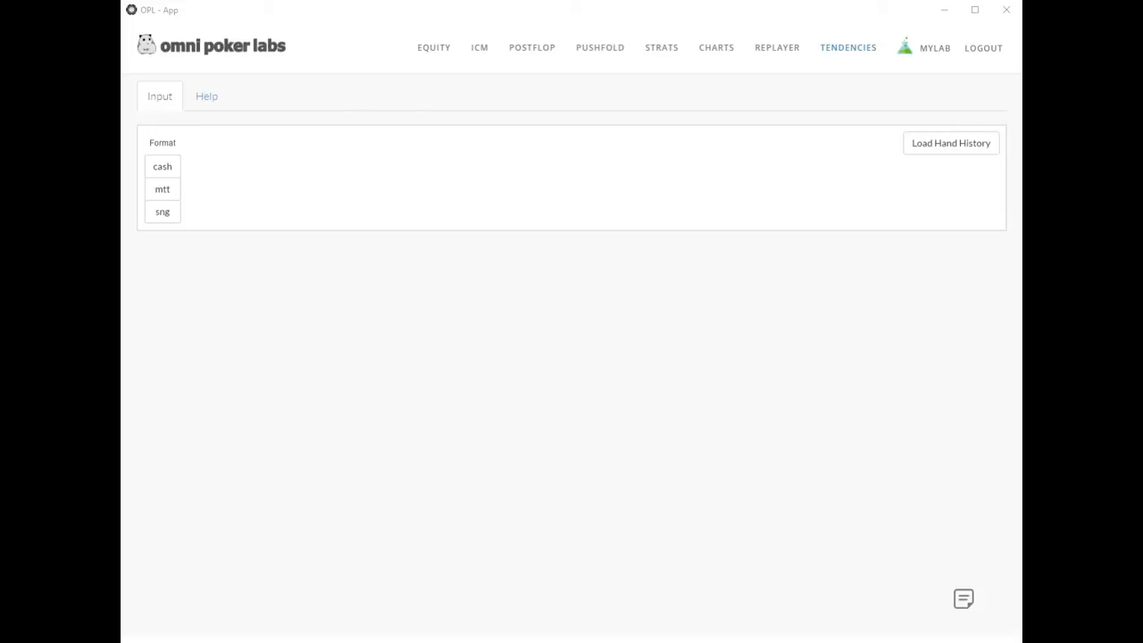
# Open the hand history loader to view its file upload and paste options, and hide it again.
pyautogui.click(688, 457)
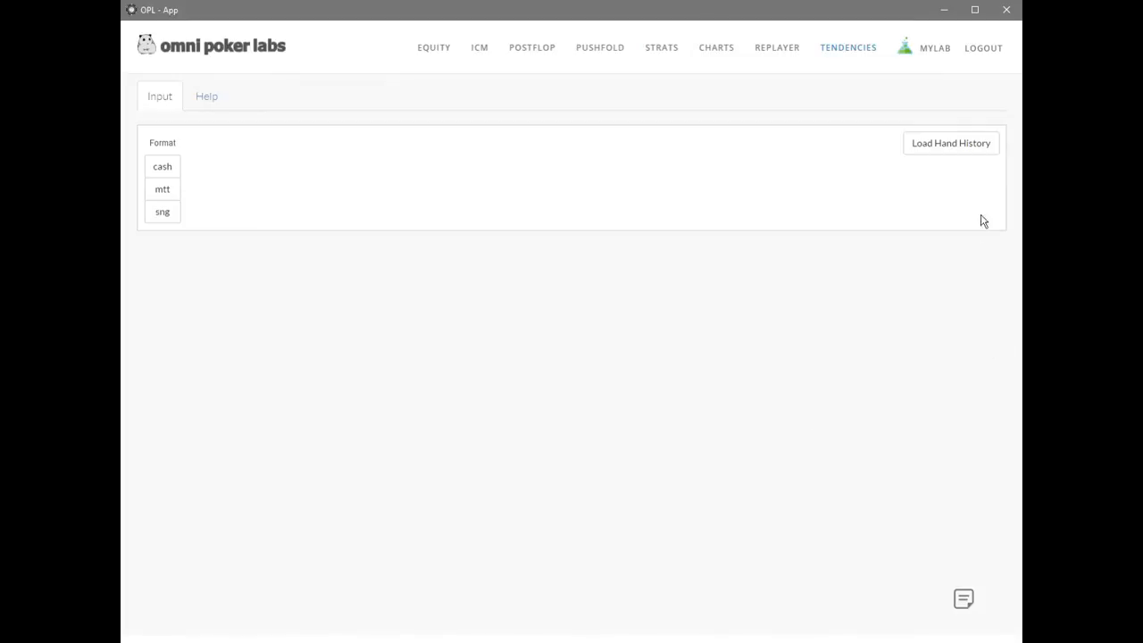
pyautogui.click(933, 149)
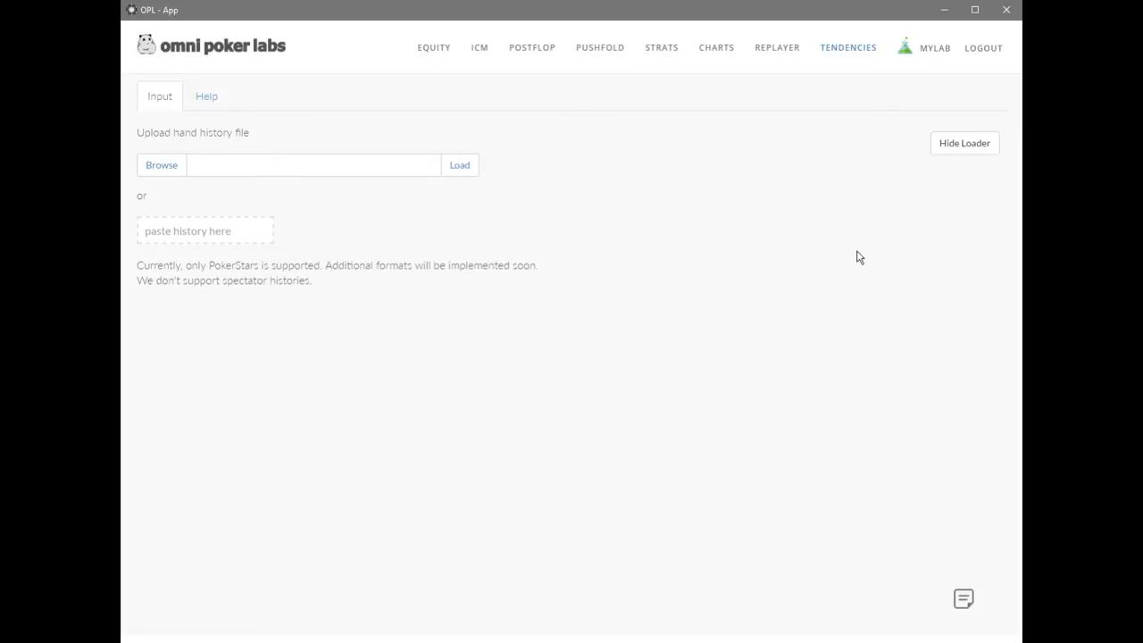
pyautogui.click(964, 144)
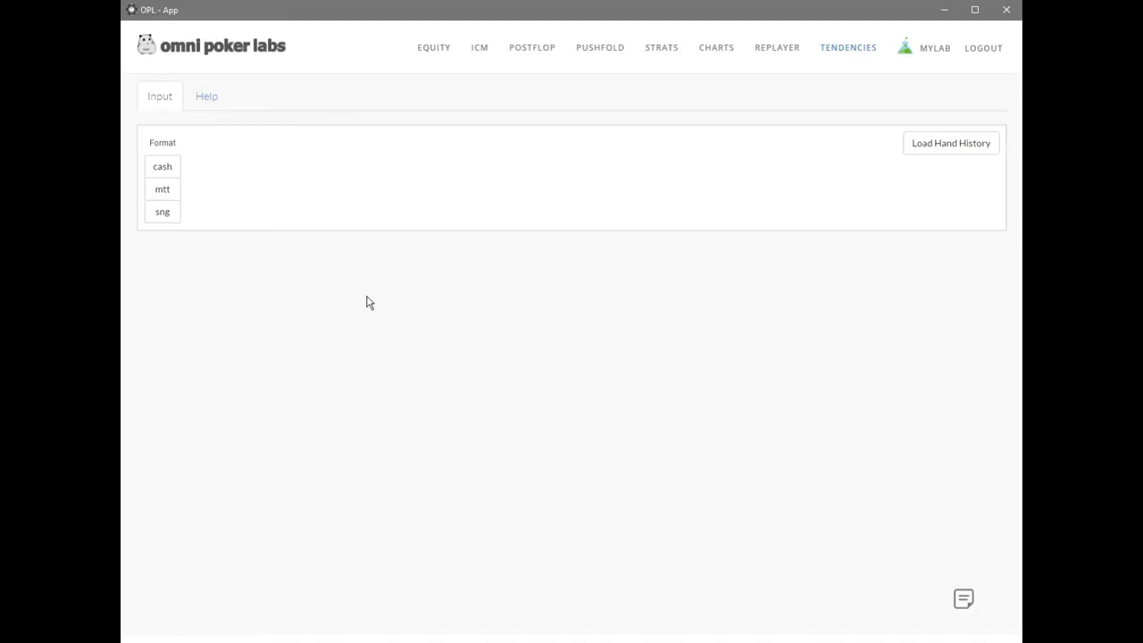
# Go through the cash and mtt game formats and select sng as the format.
pyautogui.click(167, 169)
pyautogui.click(161, 191)
pyautogui.click(161, 211)
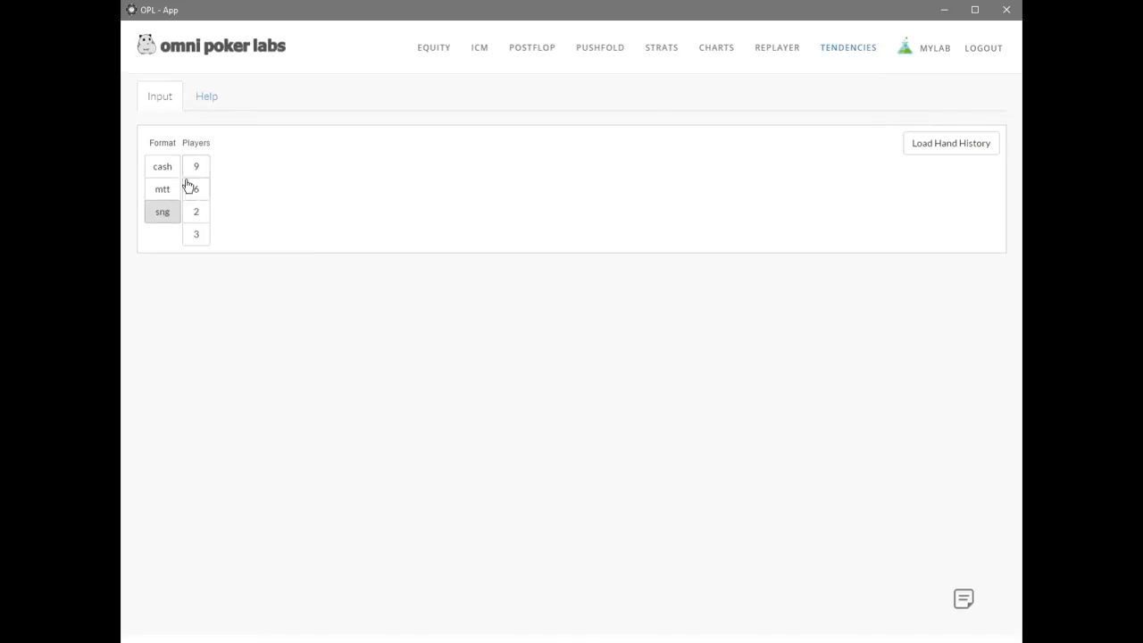
# Filter the sng hands to 6 players, hyper type, 3 left, sb_bb matchup, micro stakes and the pokerstars site.
pyautogui.click(201, 193)
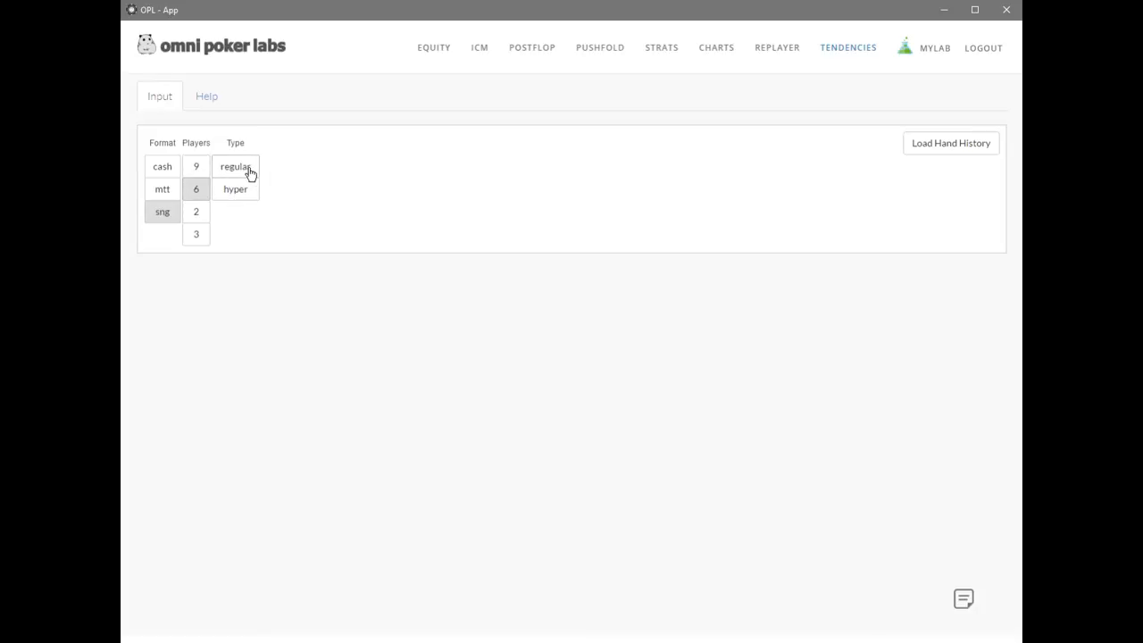
pyautogui.click(225, 196)
pyautogui.click(277, 187)
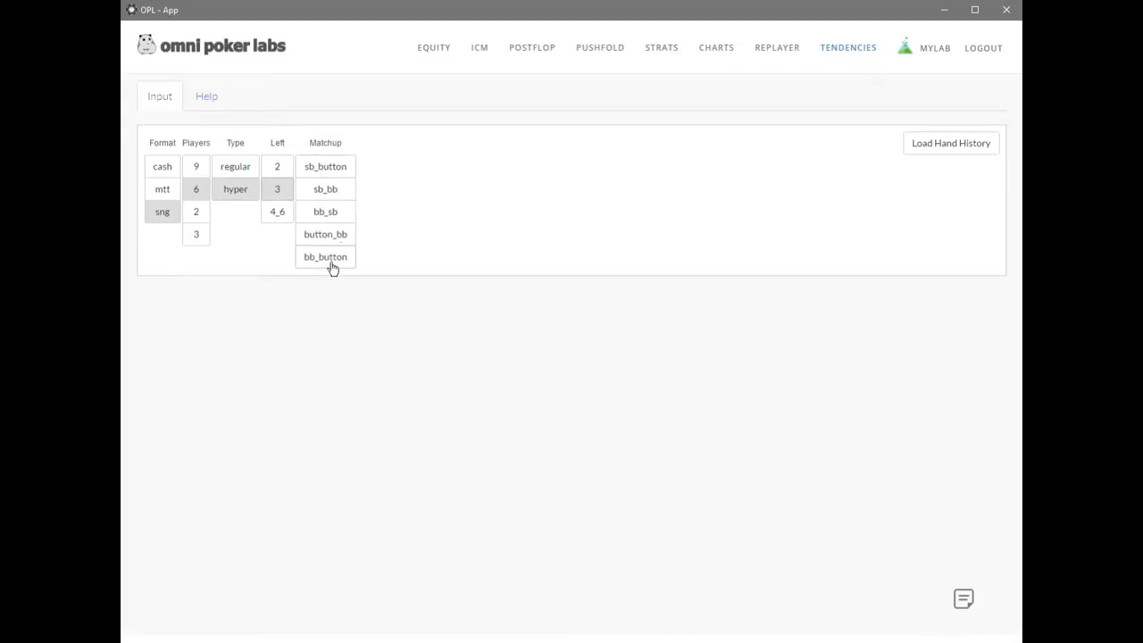
pyautogui.click(345, 171)
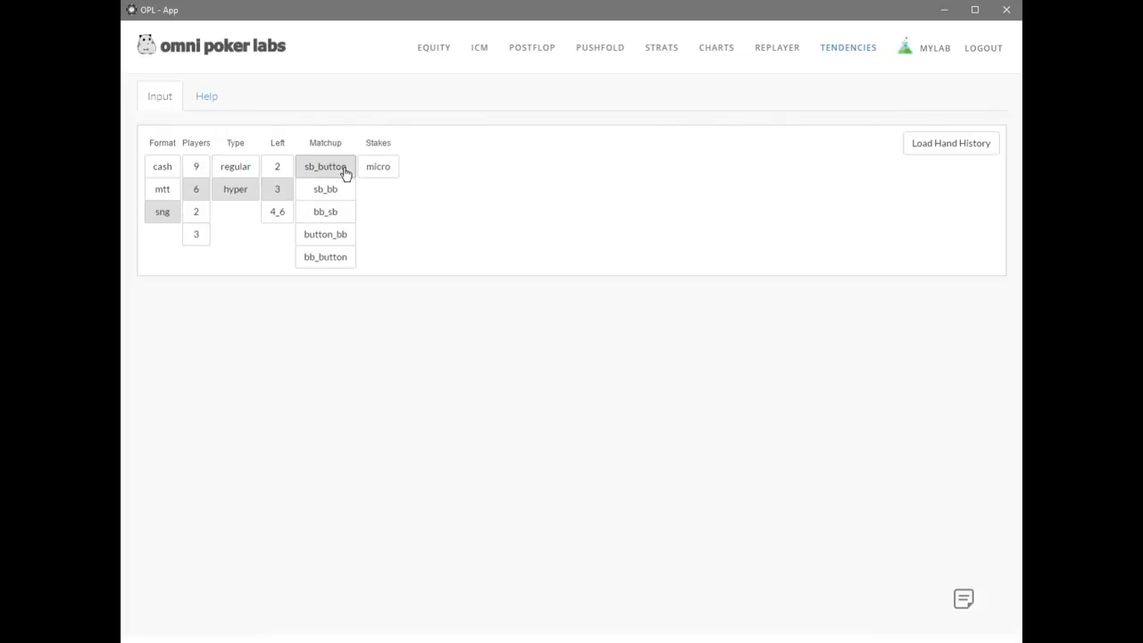
pyautogui.click(341, 196)
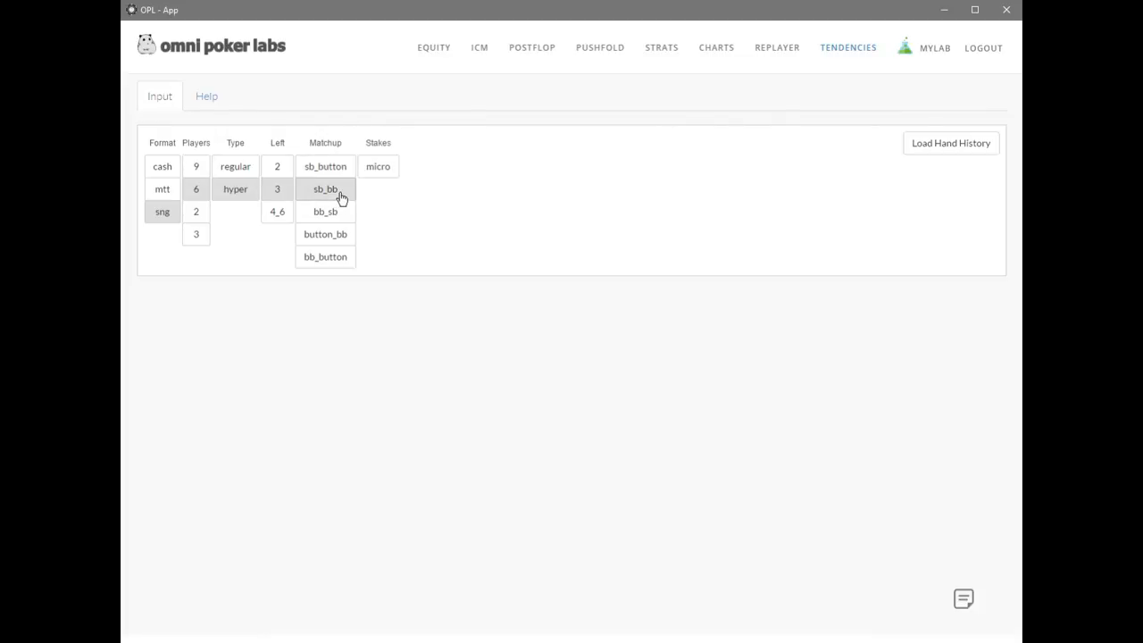
pyautogui.click(380, 177)
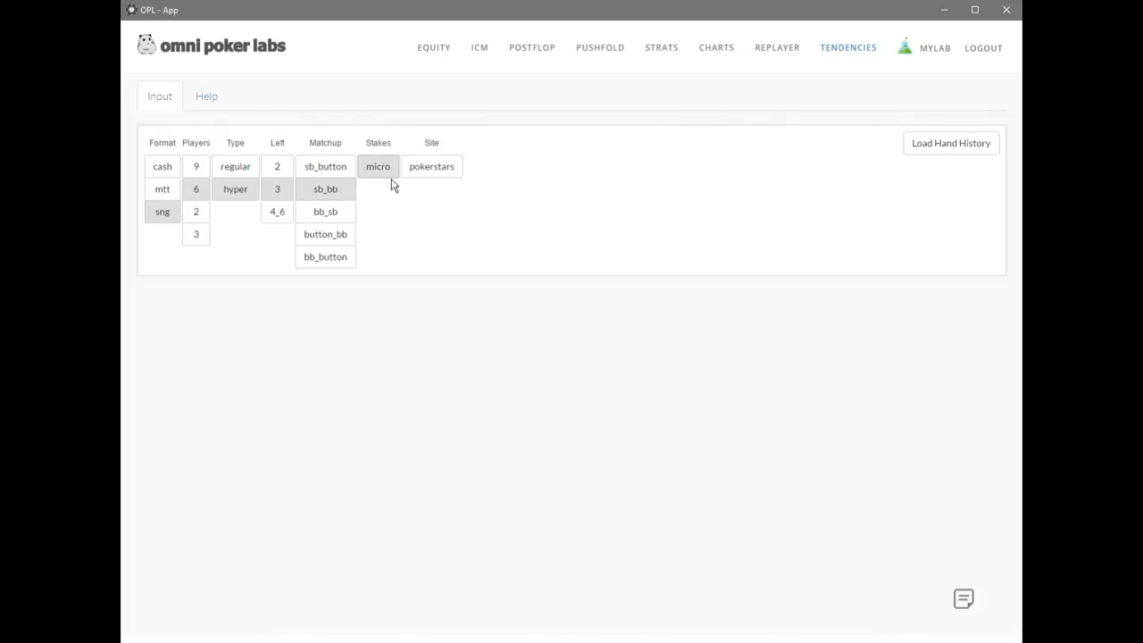
pyautogui.click(432, 175)
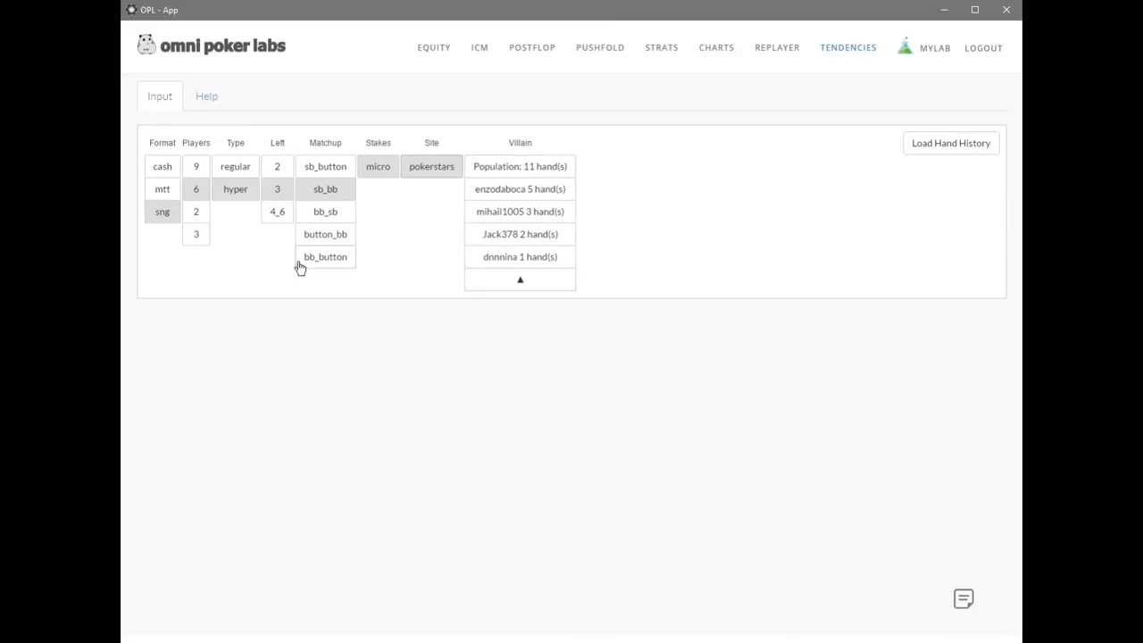
# Filter to 2 players, hyper, 2 left, bb_sb matchup, micro stakes and pokerstars, and select the individual villain with the most hands.
pyautogui.click(191, 212)
pyautogui.click(225, 192)
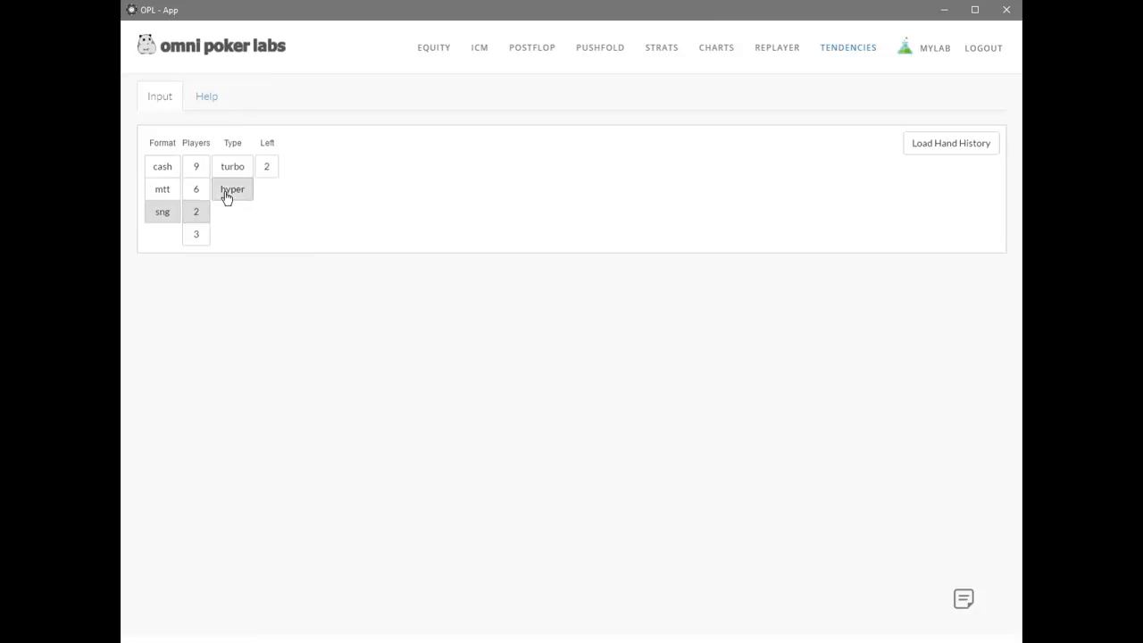
pyautogui.click(270, 171)
pyautogui.click(306, 173)
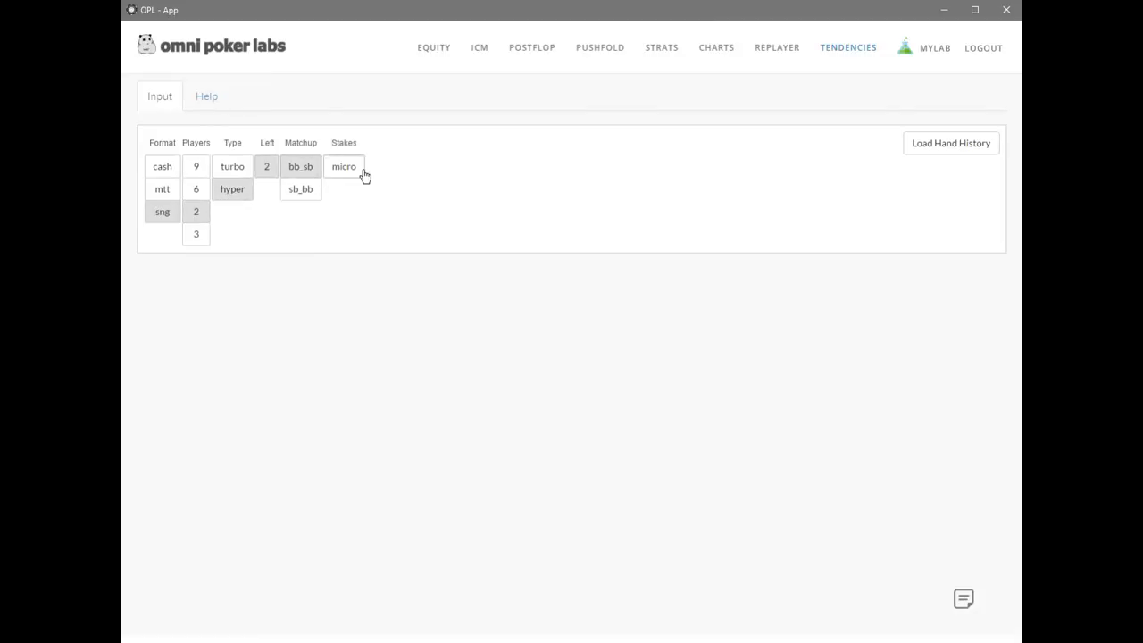
pyautogui.click(363, 175)
pyautogui.click(407, 175)
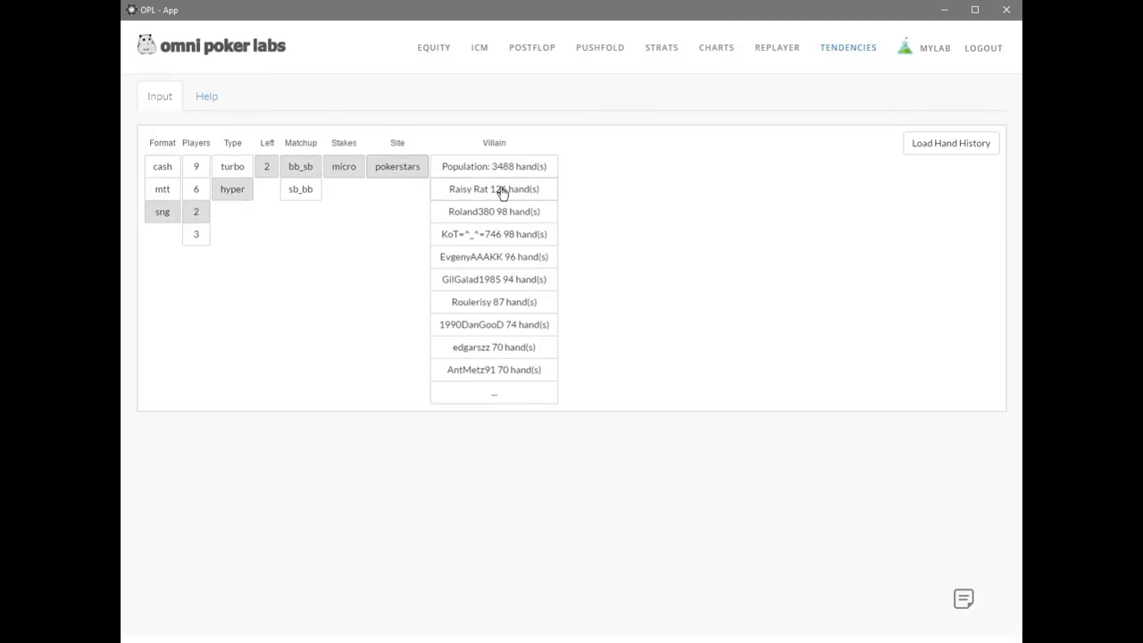
pyautogui.click(502, 190)
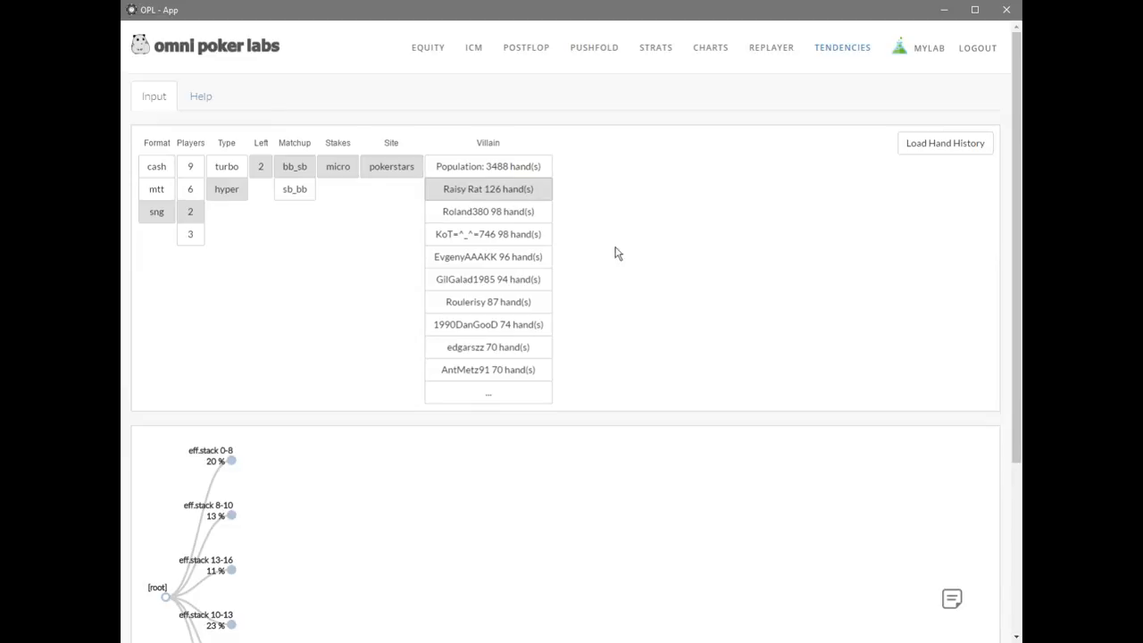
# Expand the eff.stack 20-25 branch and examine the player range and bet sizing for villain call.
pyautogui.scroll(-3, 637, 353)
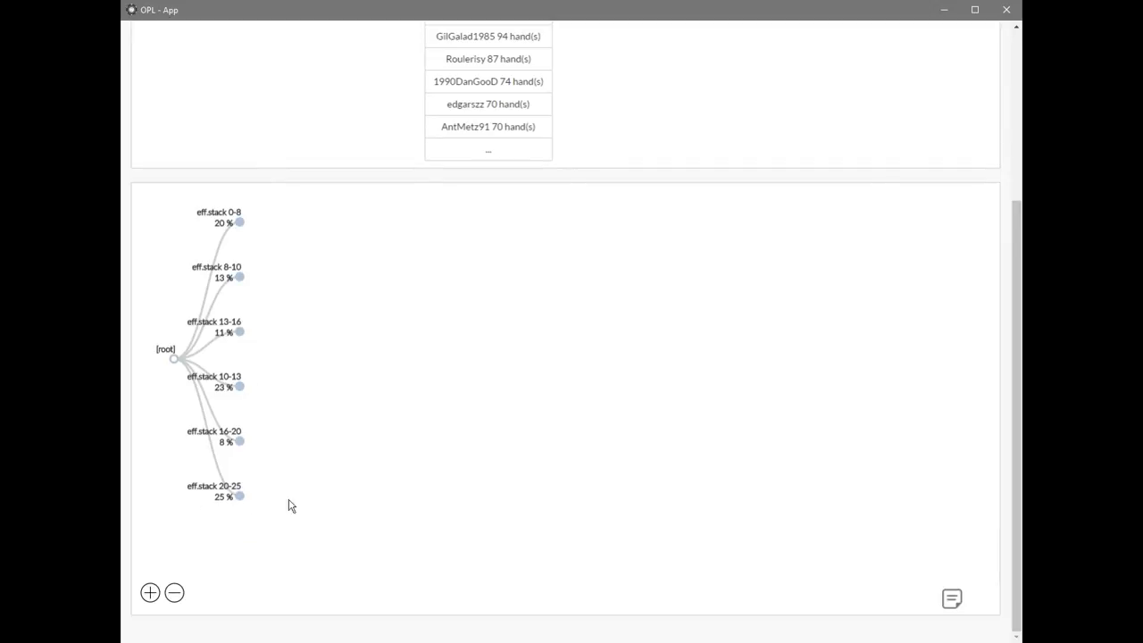
pyautogui.click(239, 496)
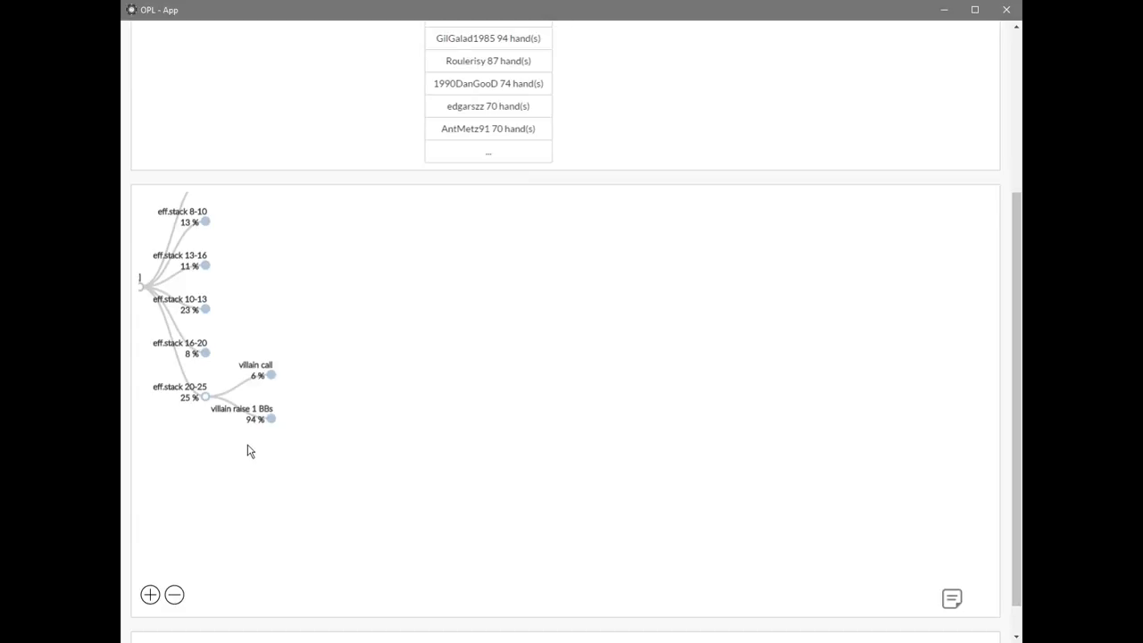
pyautogui.click(259, 371)
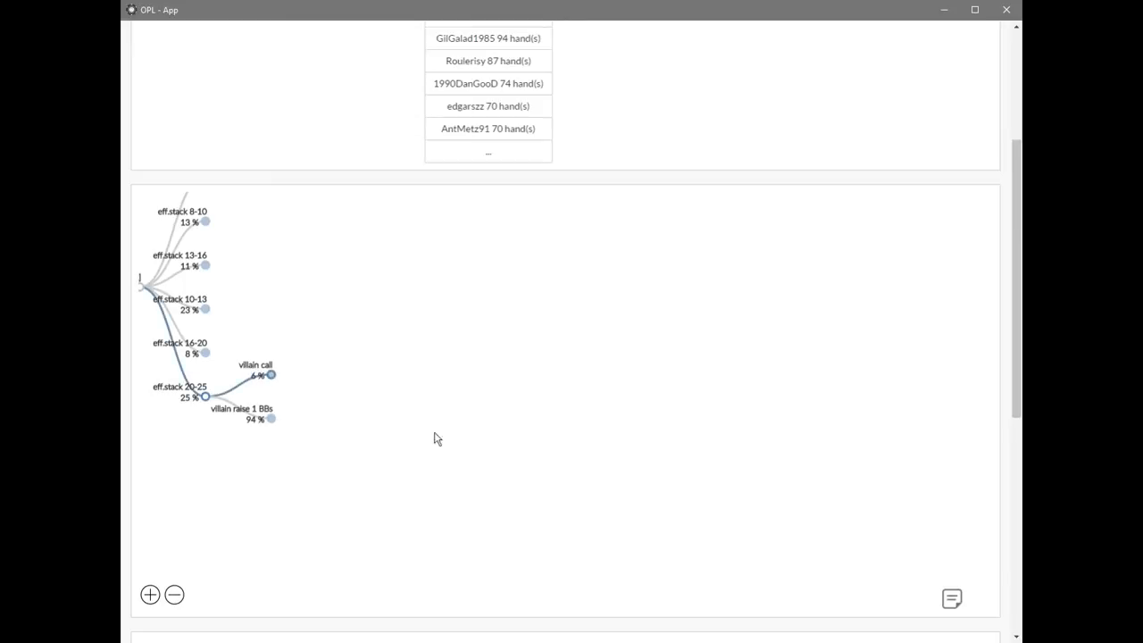
pyautogui.scroll(-5, 495, 439)
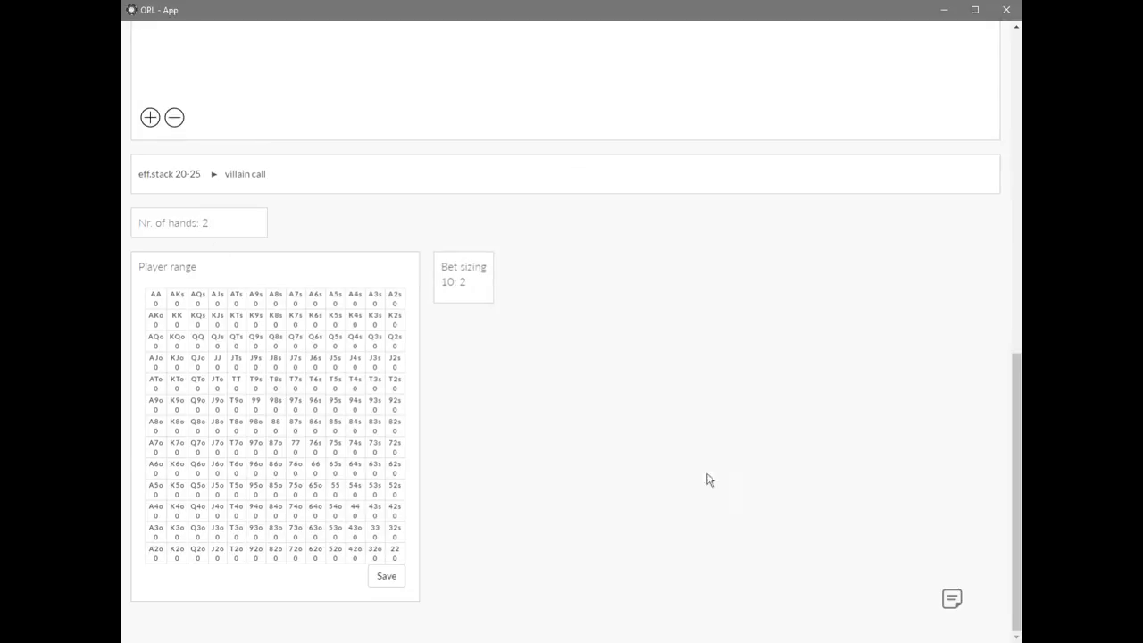
pyautogui.scroll(3, 686, 470)
pyautogui.scroll(2, 699, 449)
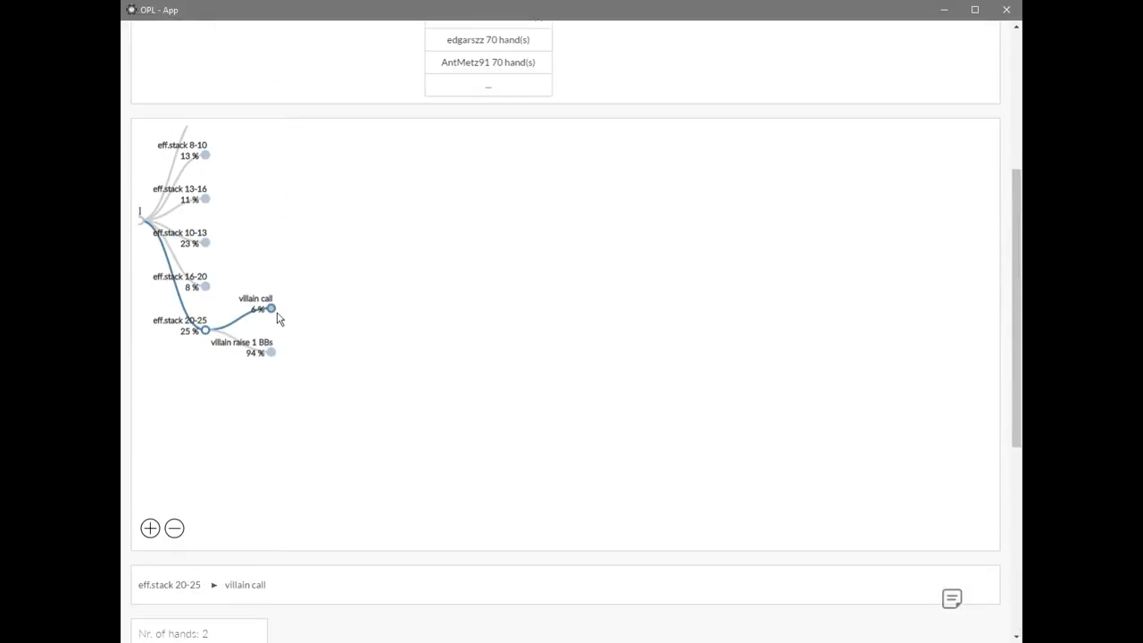
# Expand the hero raise 2x and hero raise 1x lines under villain call to view them, and collapse villain call.
pyautogui.click(271, 309)
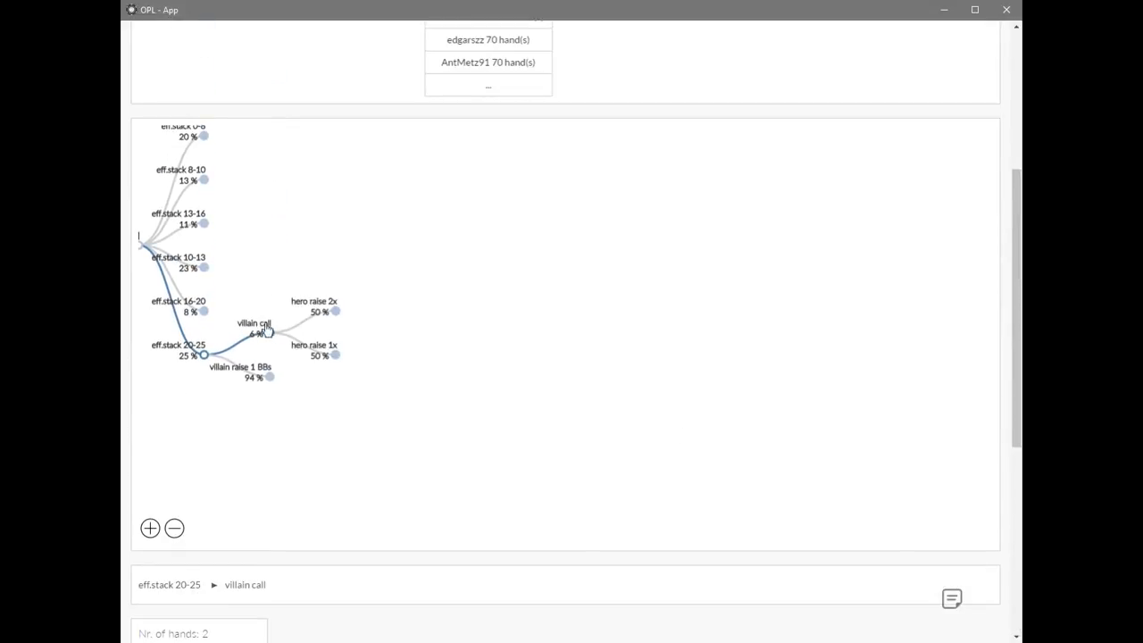
pyautogui.click(336, 312)
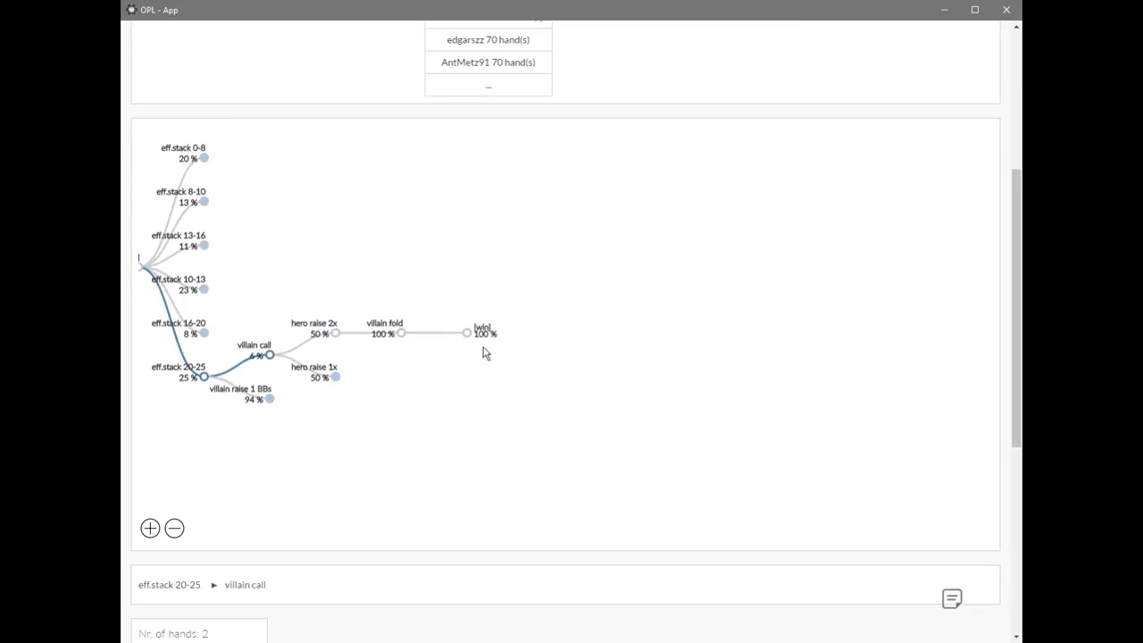
pyautogui.click(336, 376)
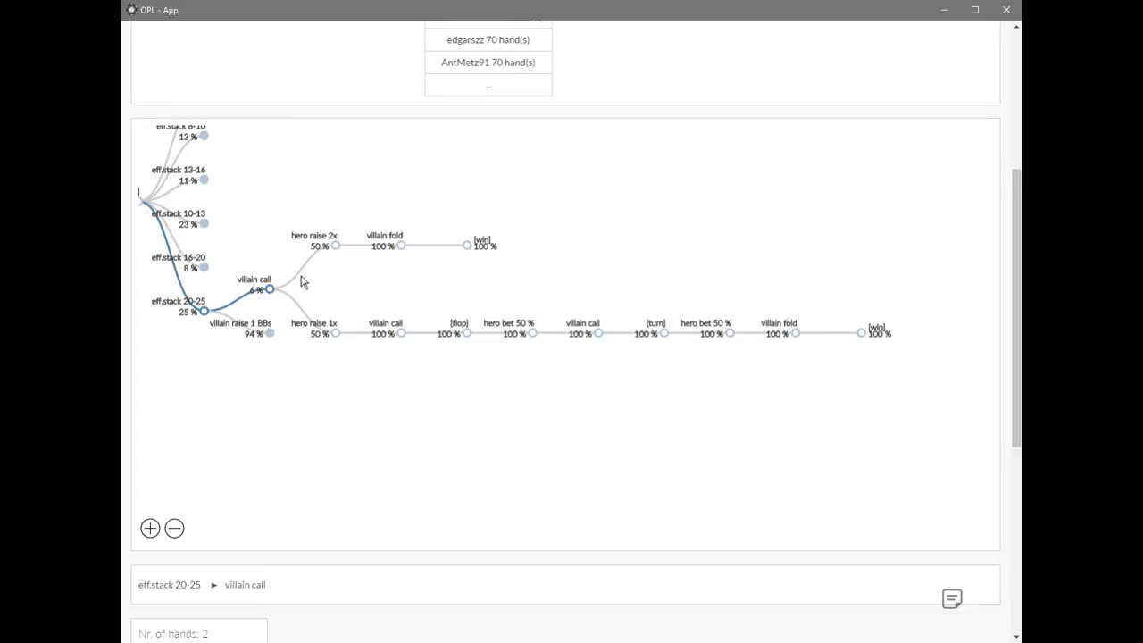
pyautogui.click(269, 290)
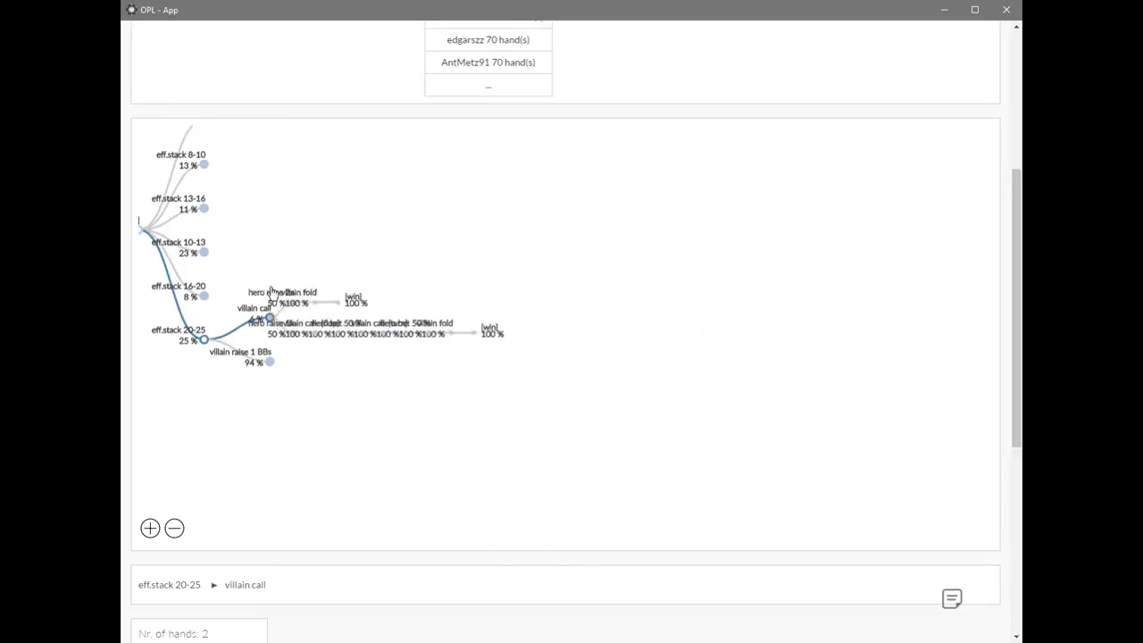
# Expand villain raise 1 BBs and its hero allin > 3x node, and examine that line's player range and bet sizing.
pyautogui.click(270, 377)
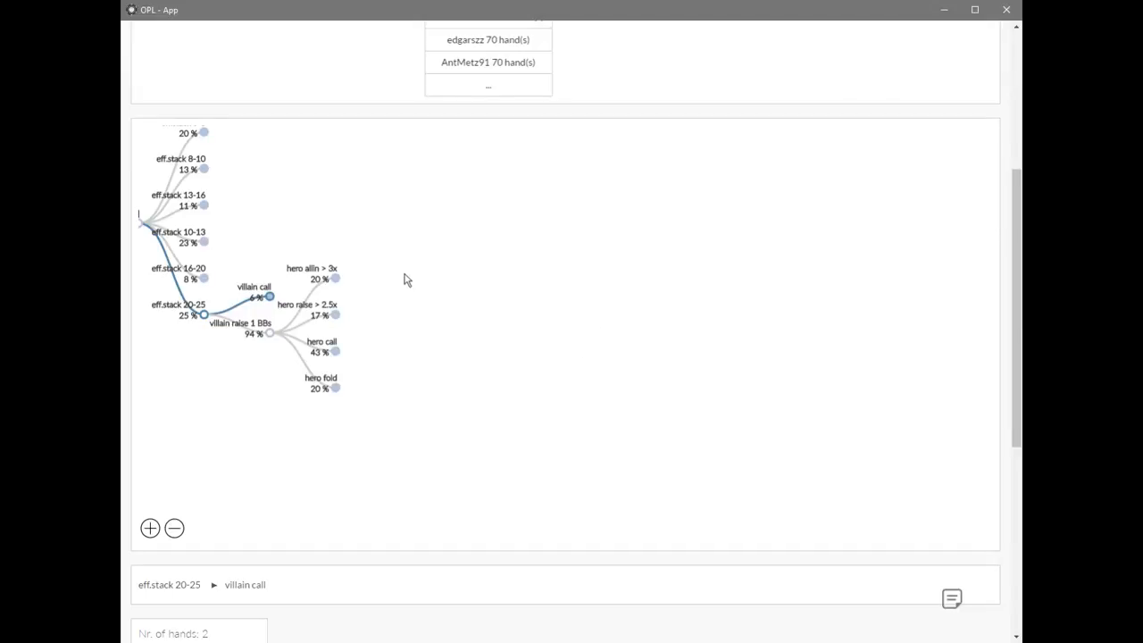
pyautogui.click(334, 280)
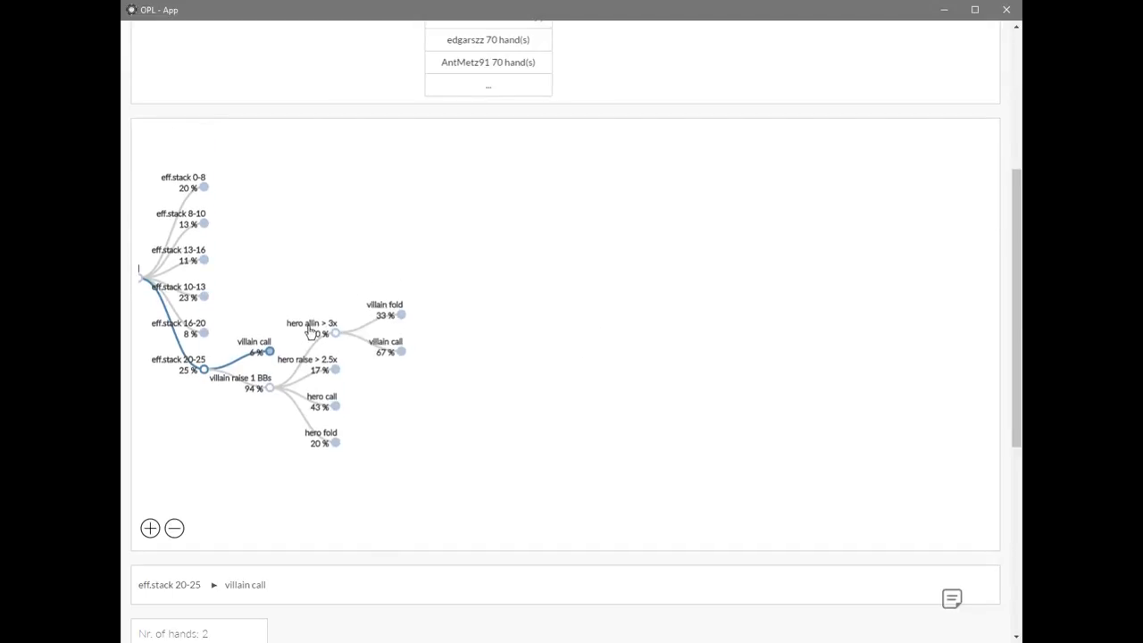
pyautogui.click(314, 331)
pyautogui.scroll(-5, 520, 366)
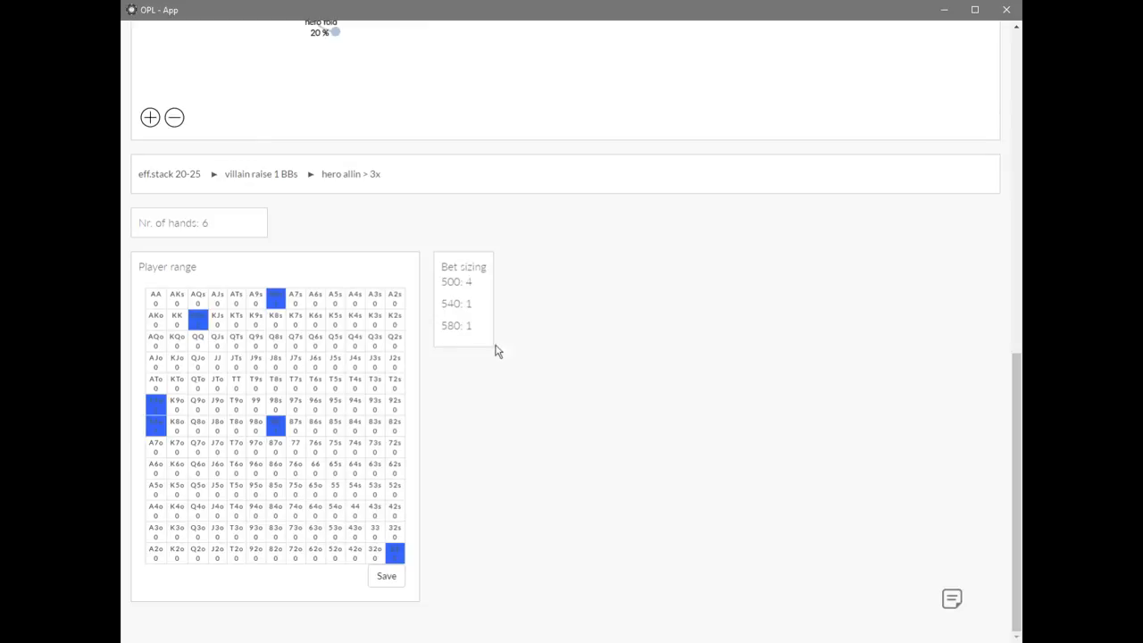
pyautogui.scroll(3, 555, 419)
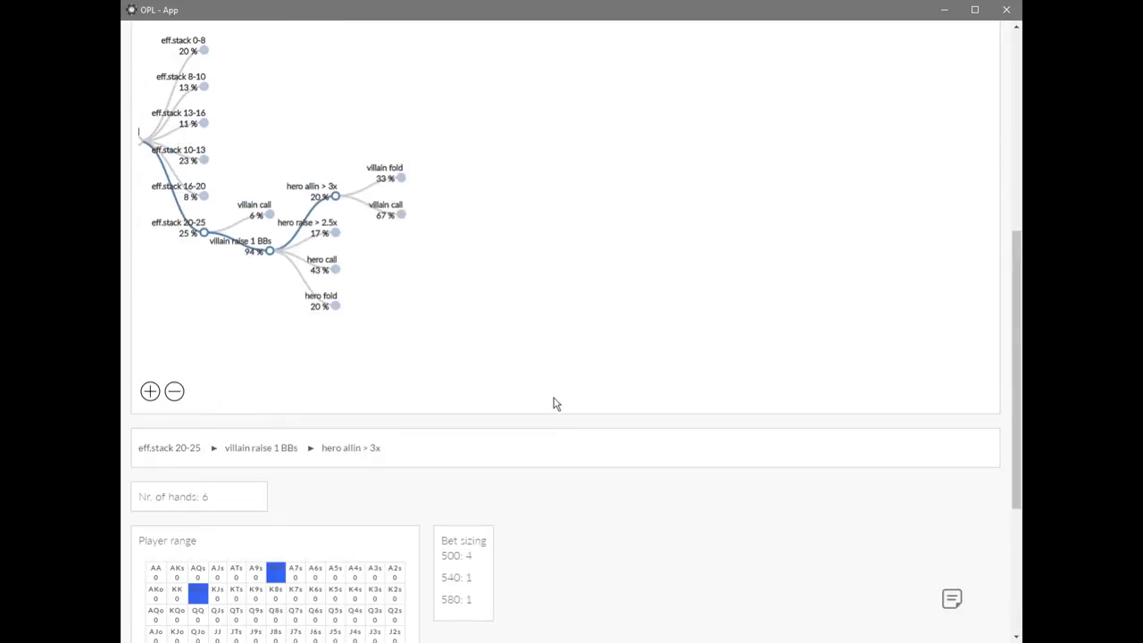
# Compare the villain fold and villain call responses to hero allin > 3x, examine the calling range, and collapse the all-in node.
pyautogui.click(401, 179)
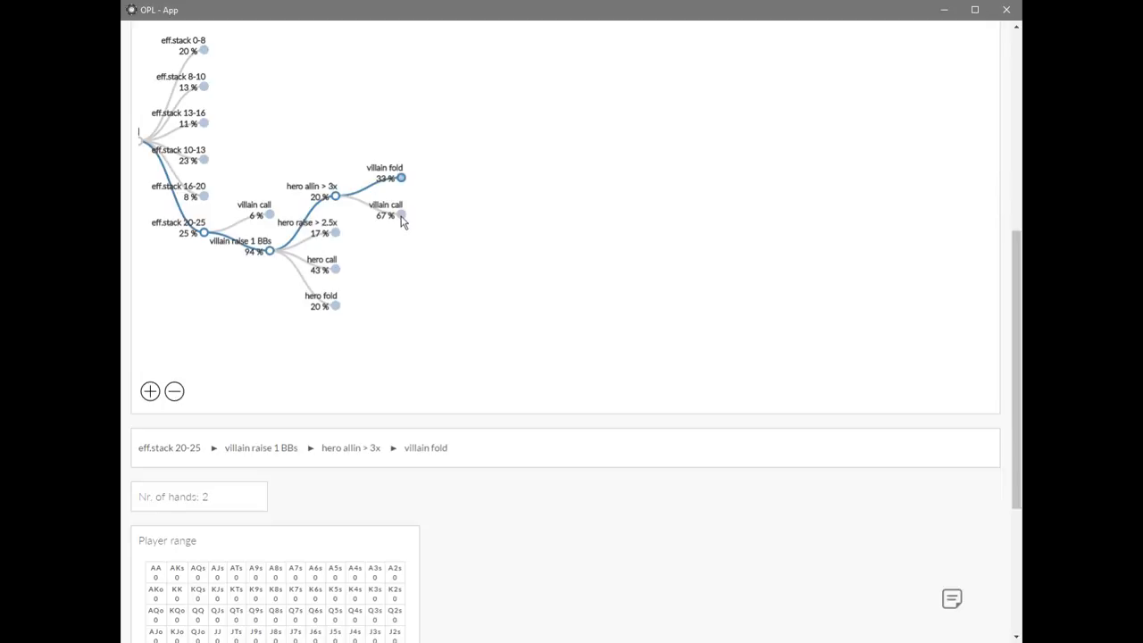
pyautogui.click(402, 218)
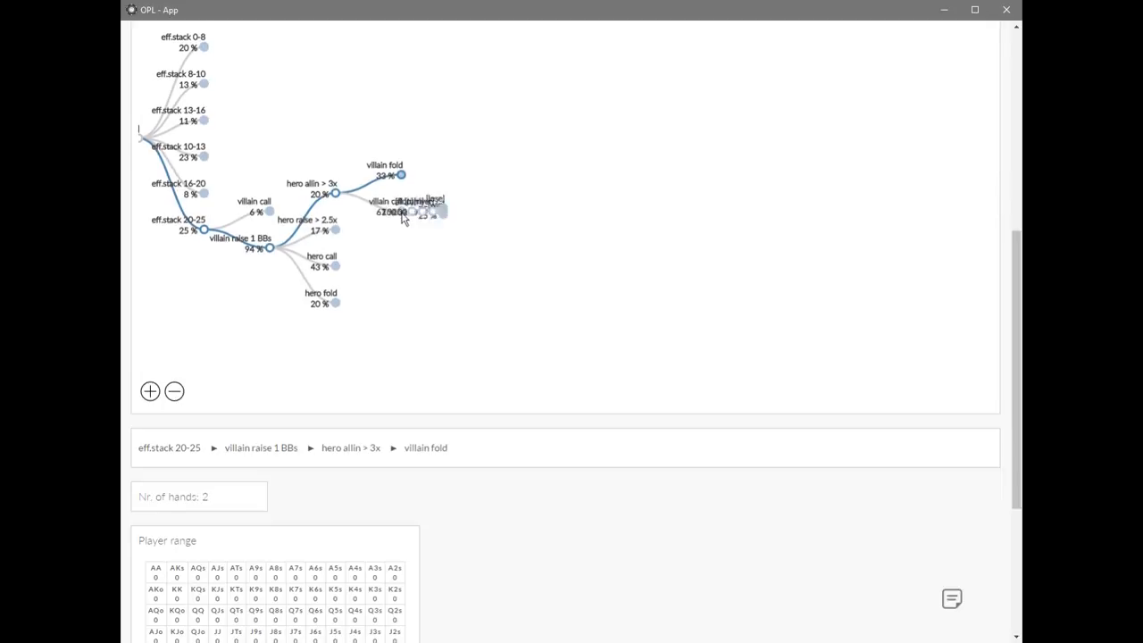
pyautogui.click(388, 191)
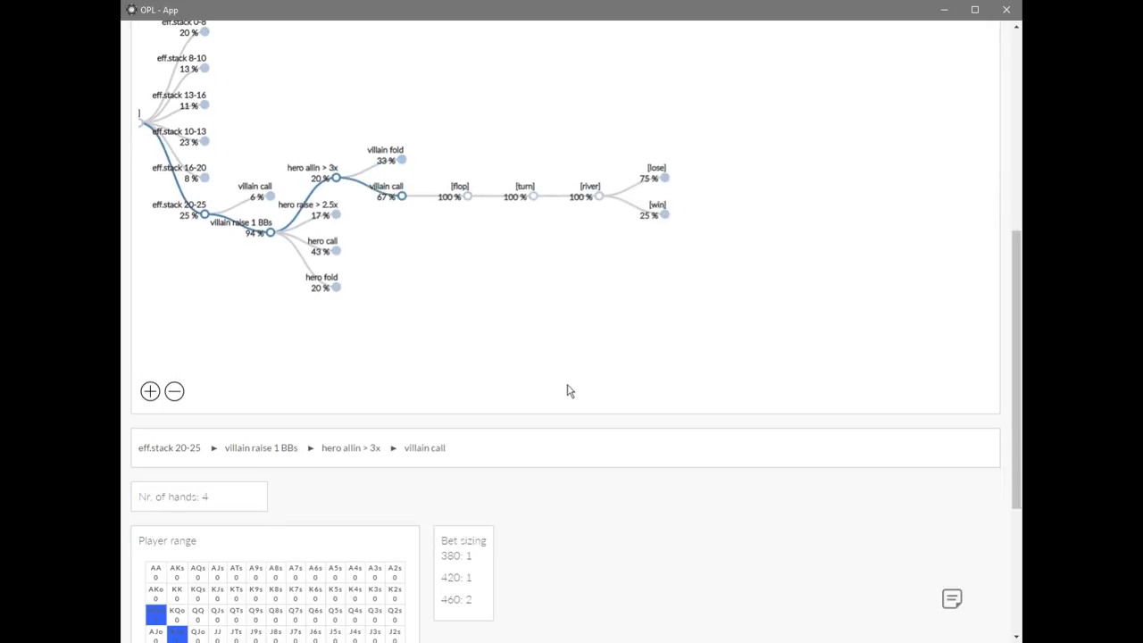
pyautogui.scroll(-2, 569, 391)
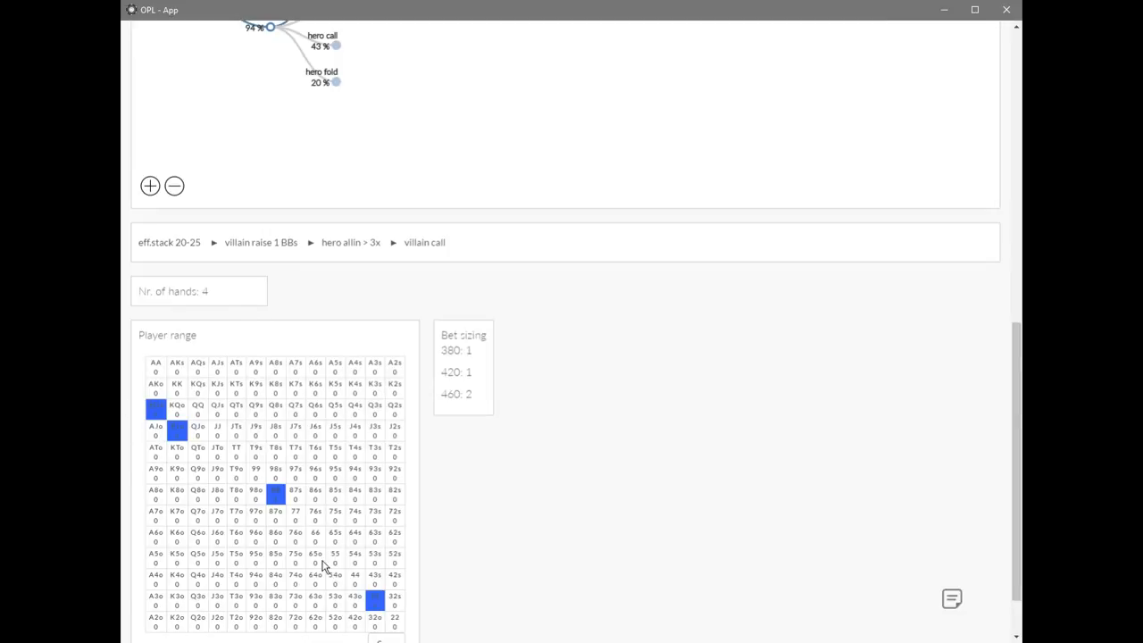
pyautogui.scroll(1, 629, 388)
pyautogui.scroll(3, 628, 388)
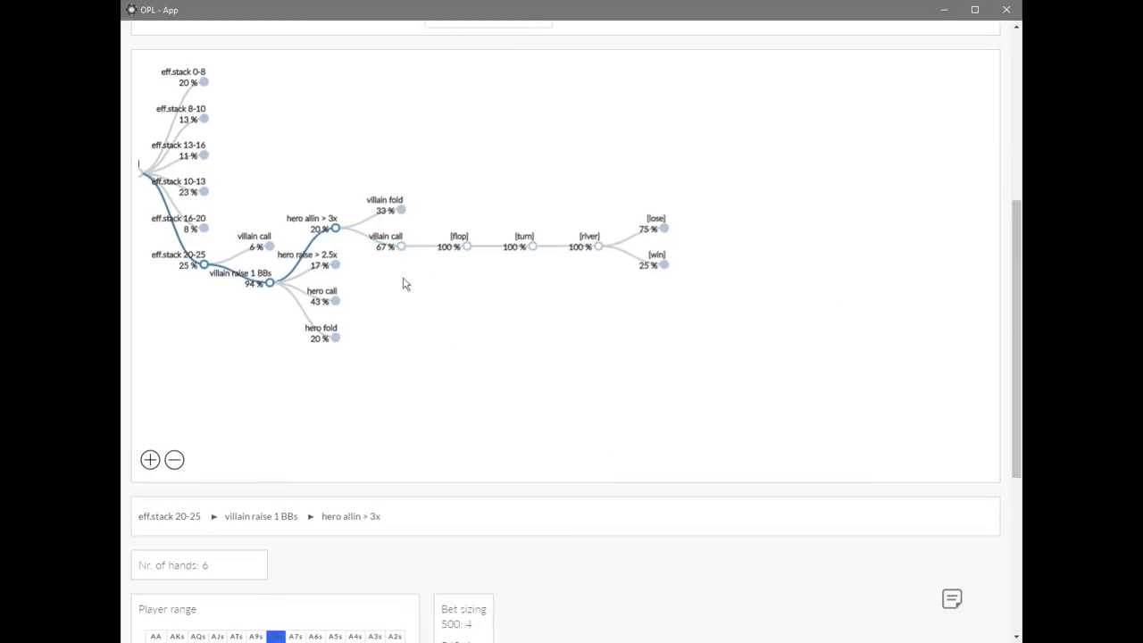
pyautogui.click(336, 230)
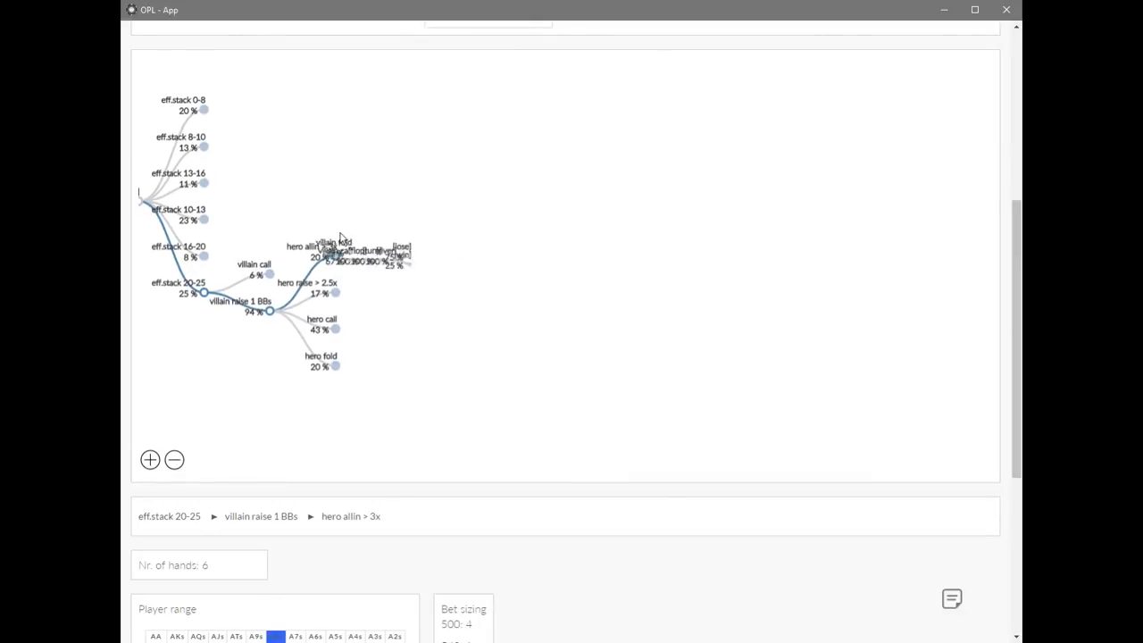
# Expand the hero raise > 2.5x node under villain raise 1 BBs and examine its player range and bet sizing.
pyautogui.click(336, 300)
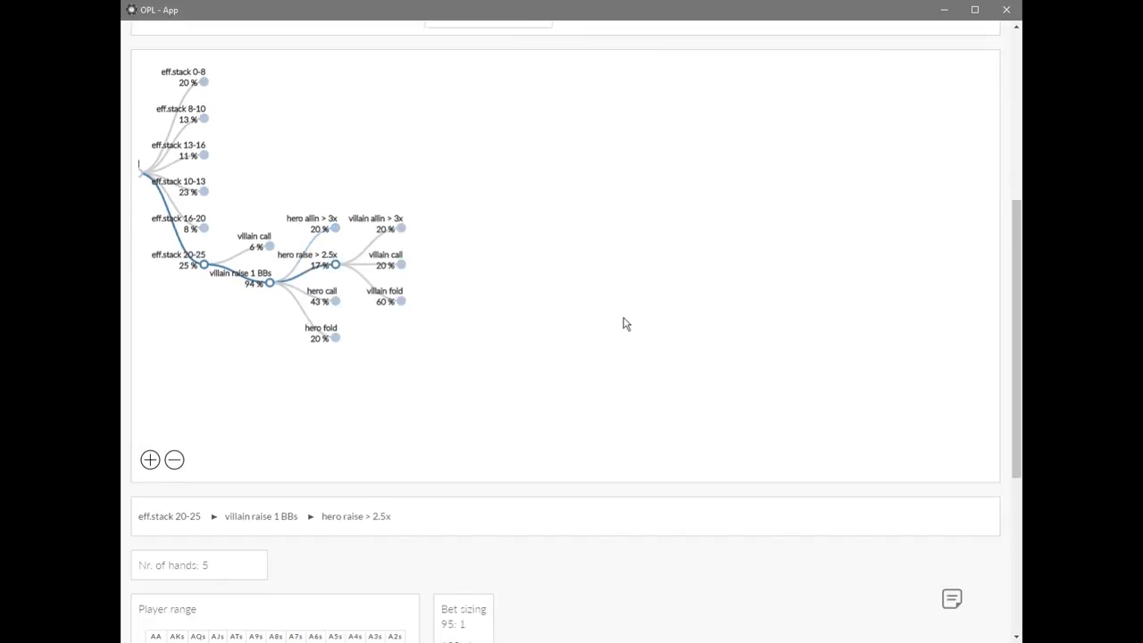
pyautogui.scroll(-4, 625, 324)
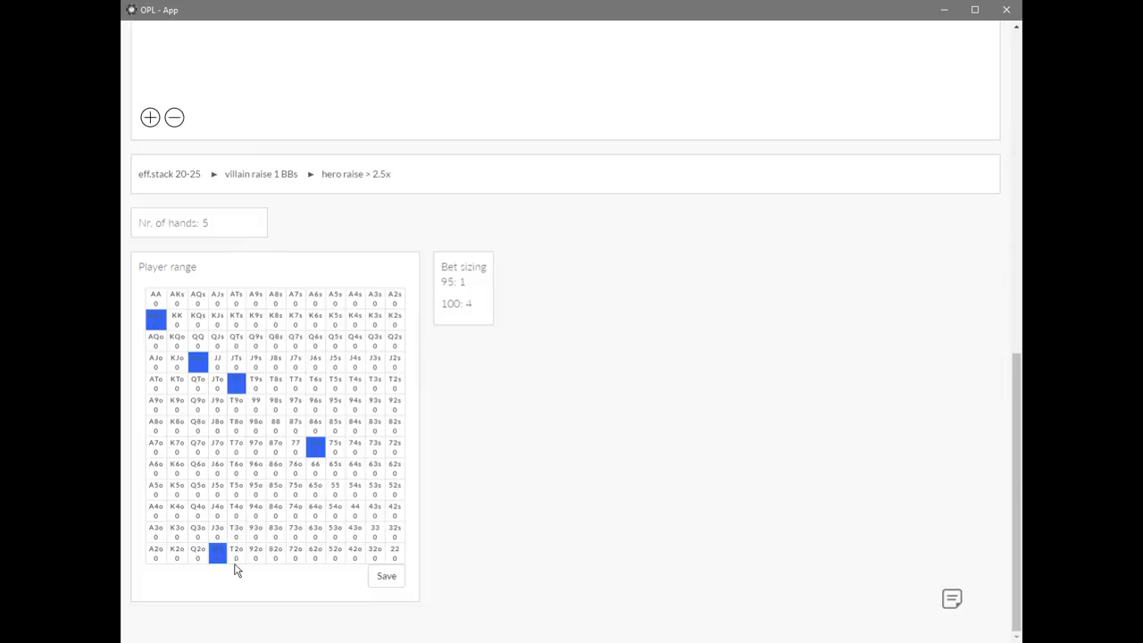
pyautogui.scroll(3, 623, 454)
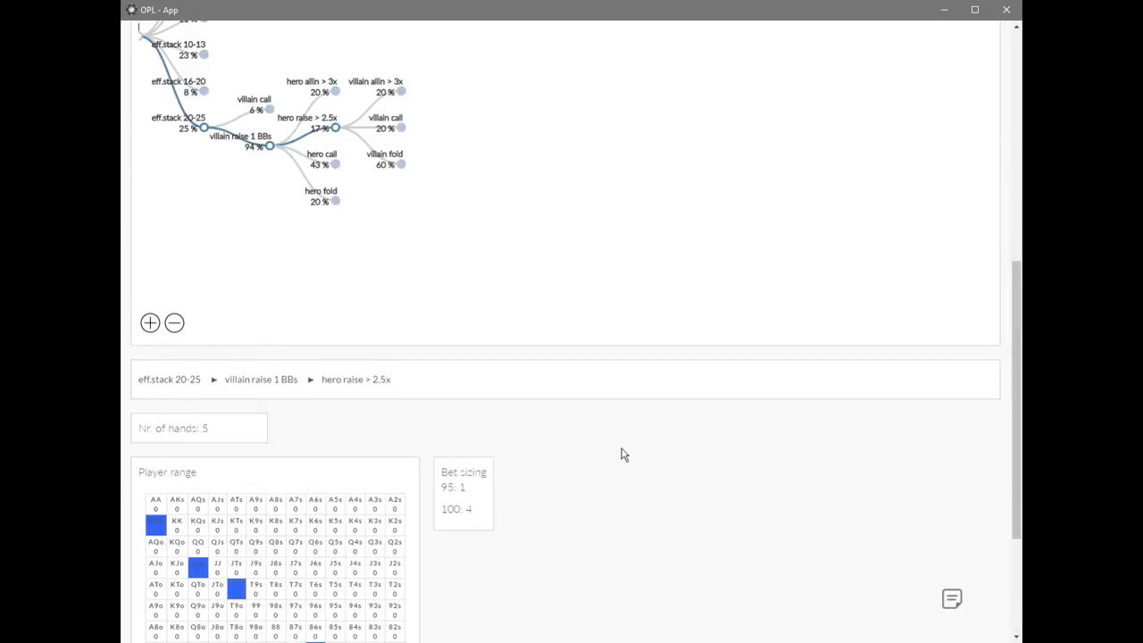
# Expand the villain allin > 3x node under hero raise > 2.5x and examine its player range and bet sizing.
pyautogui.scroll(1, 622, 455)
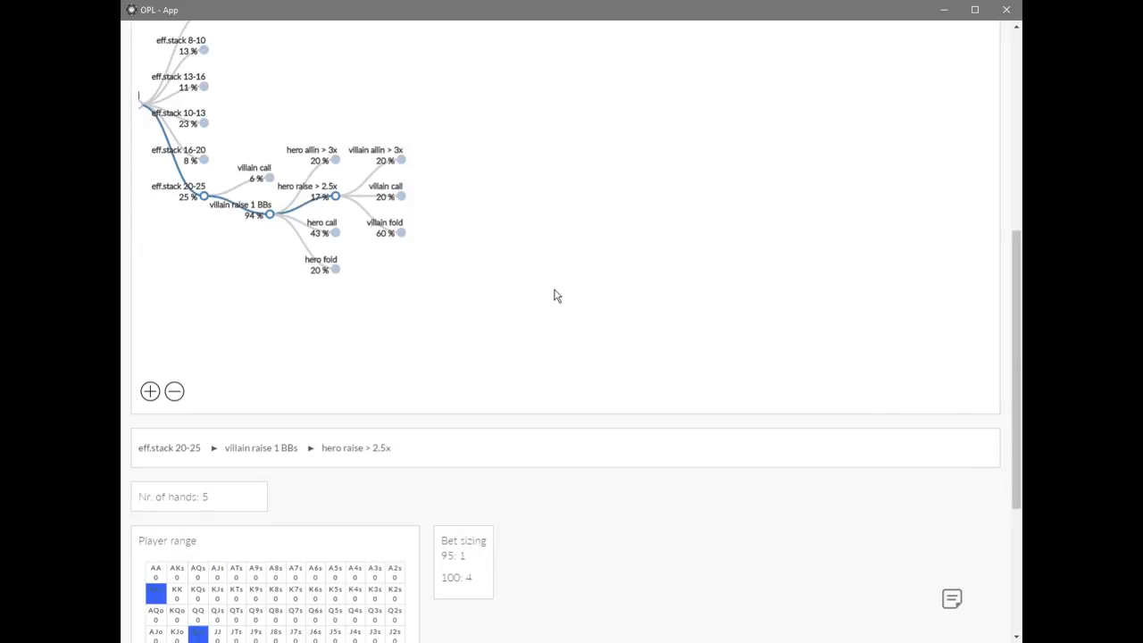
pyautogui.click(401, 161)
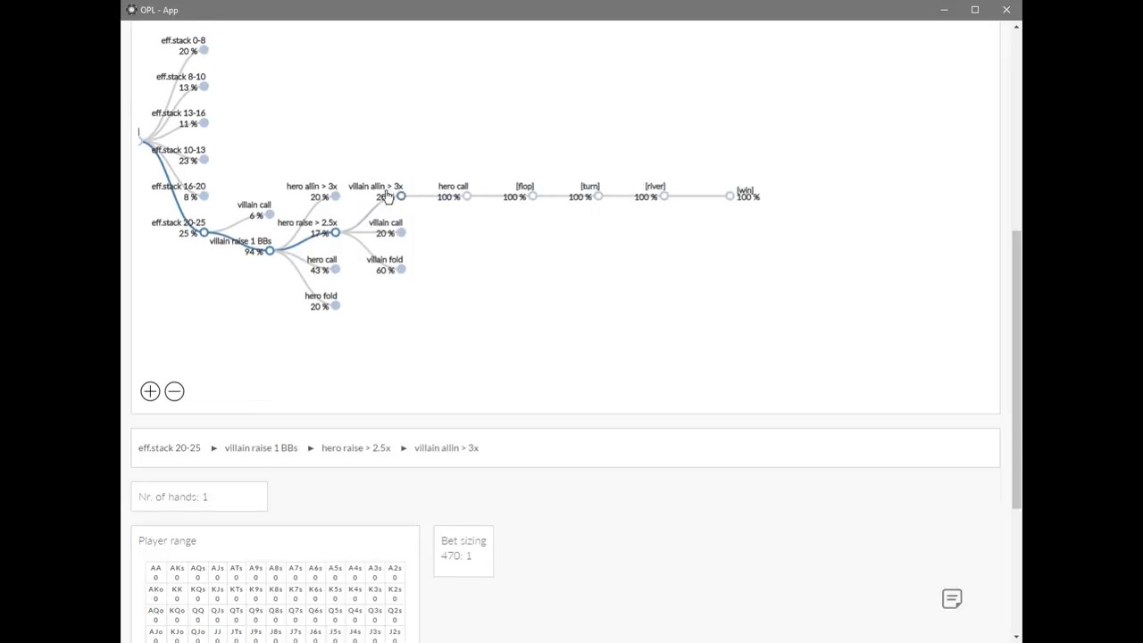
pyautogui.scroll(-3, 680, 503)
pyautogui.scroll(1, 663, 475)
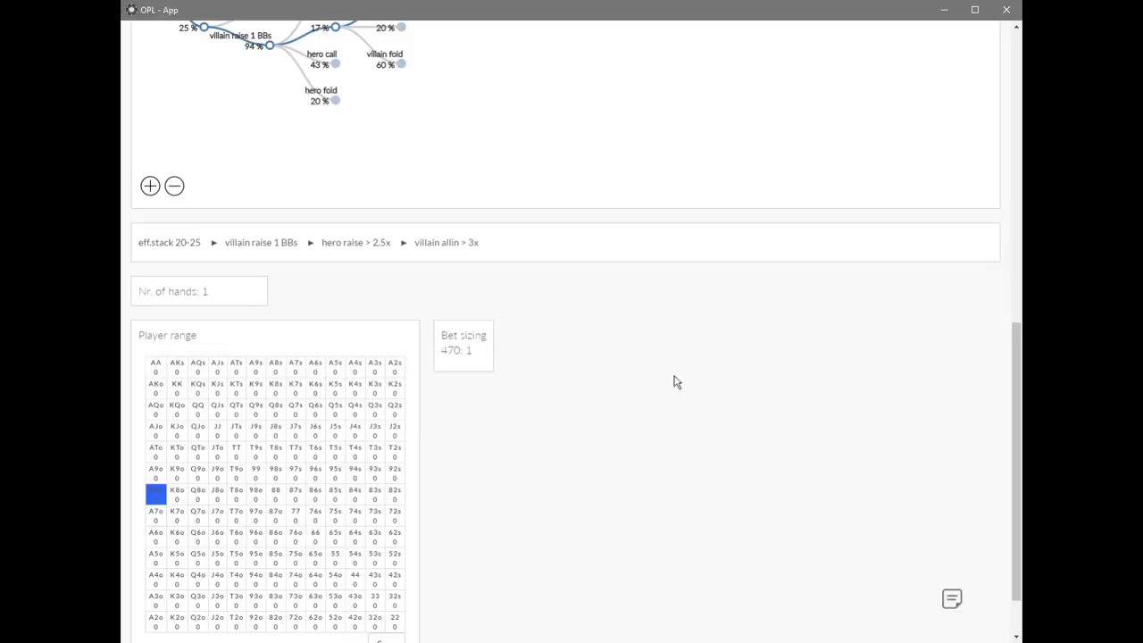
pyautogui.scroll(2, 668, 403)
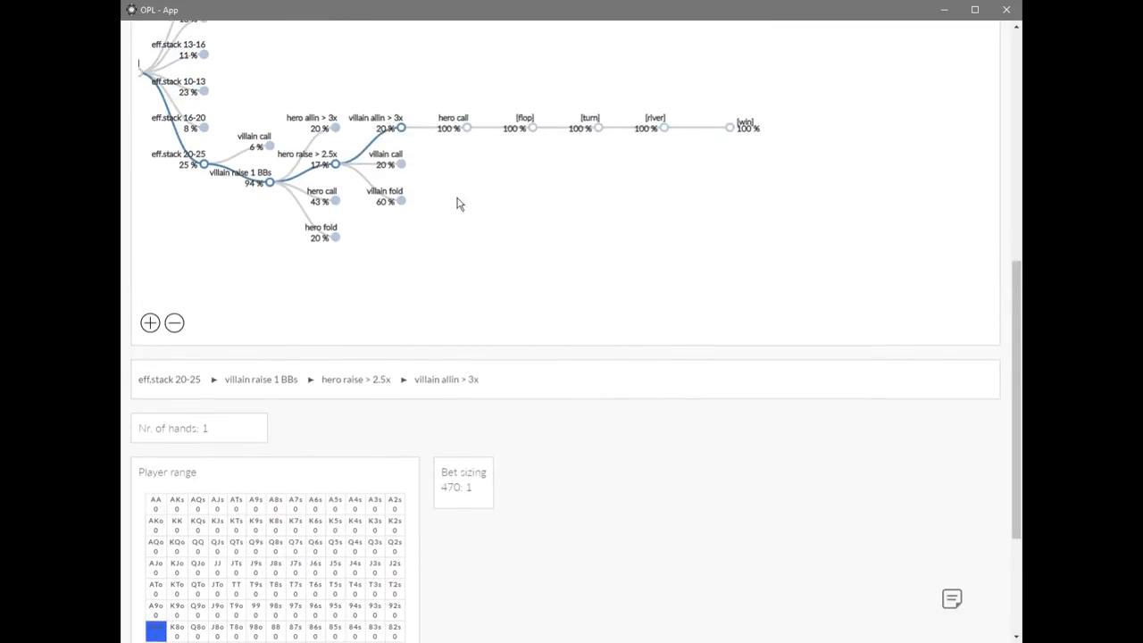
# Expand villain call under hero raise > 2.5x and follow it through the flop to hero allin 151-200 %, examining range and draw strength.
pyautogui.click(388, 159)
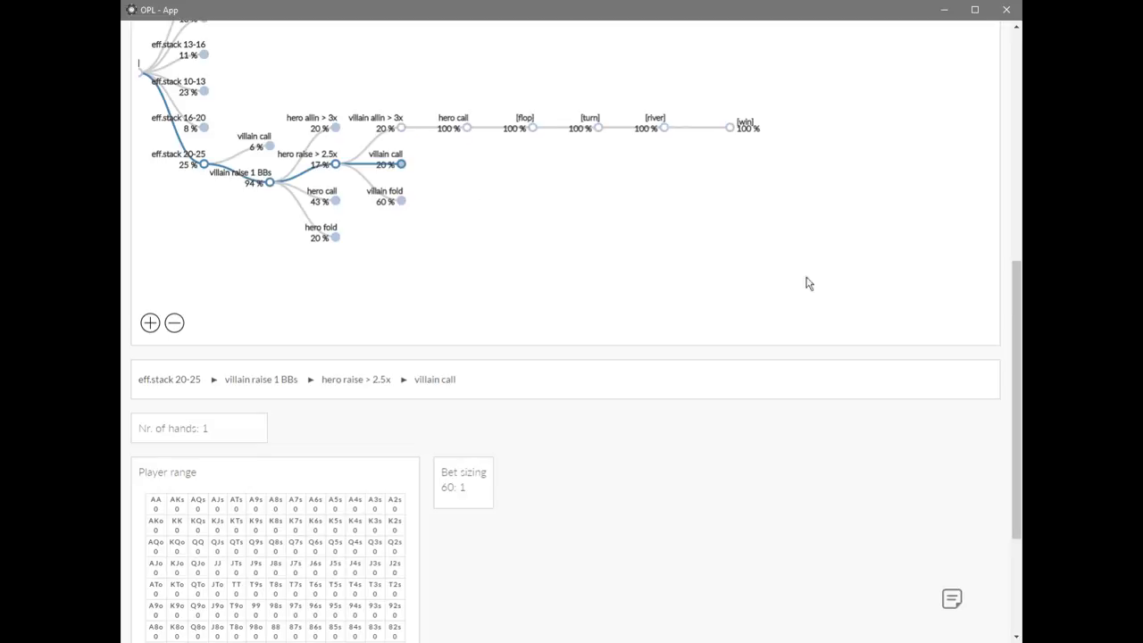
pyautogui.click(402, 166)
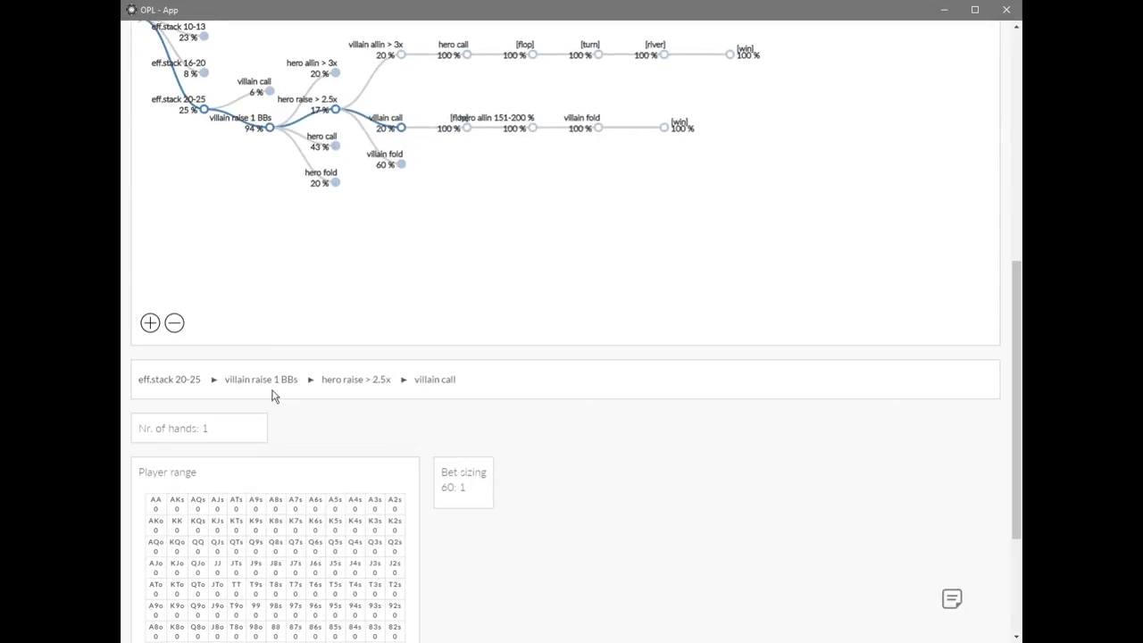
pyautogui.click(463, 124)
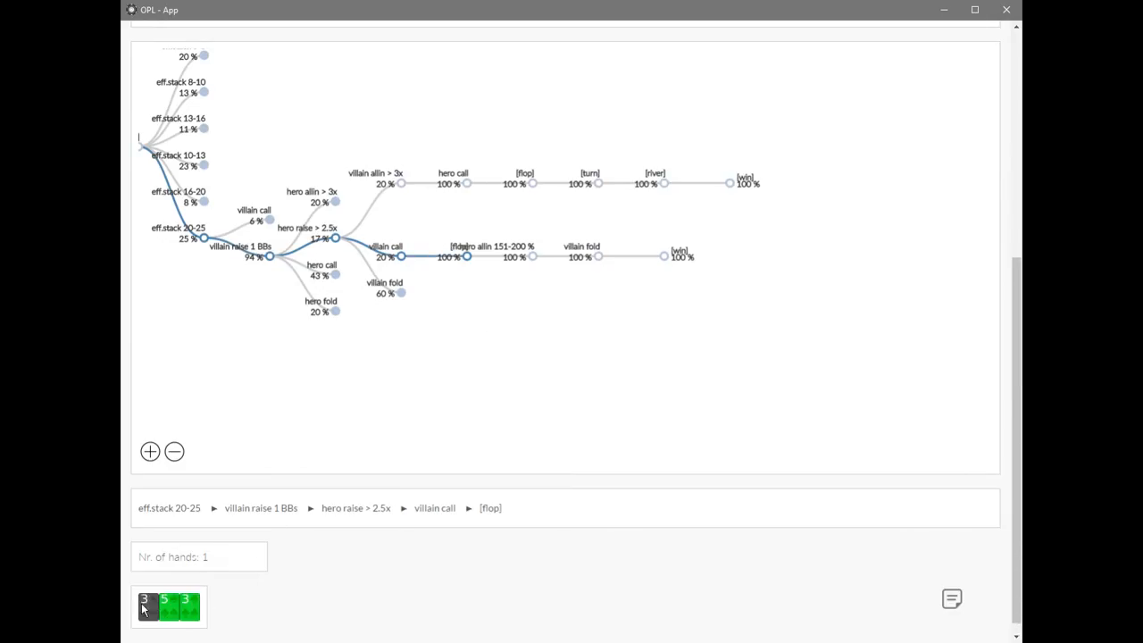
pyautogui.click(494, 253)
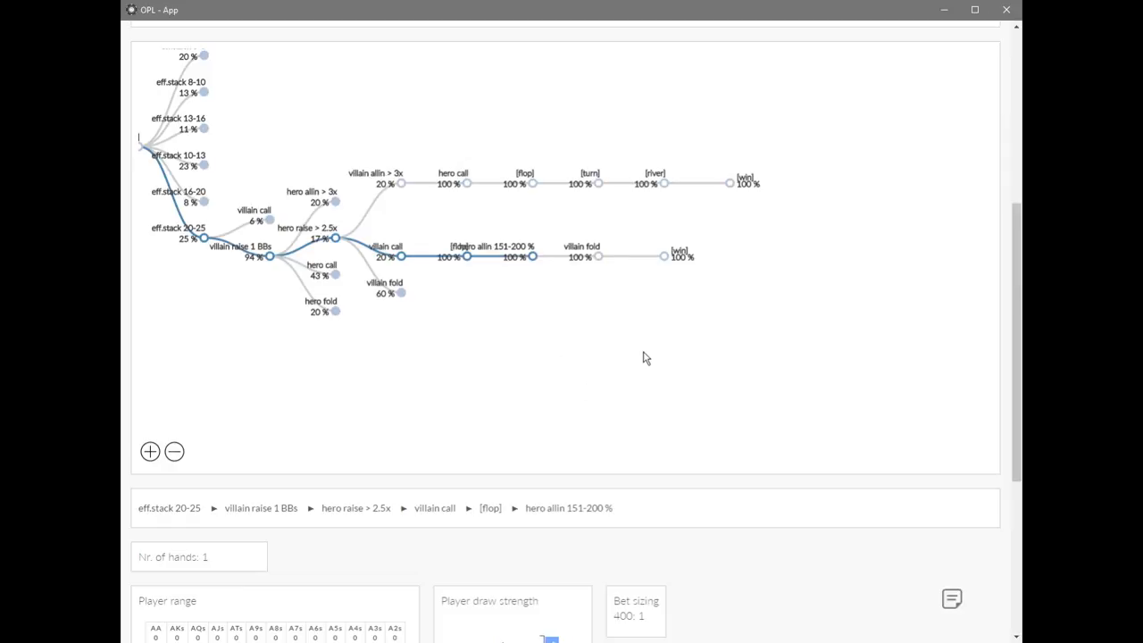
pyautogui.scroll(-3, 560, 465)
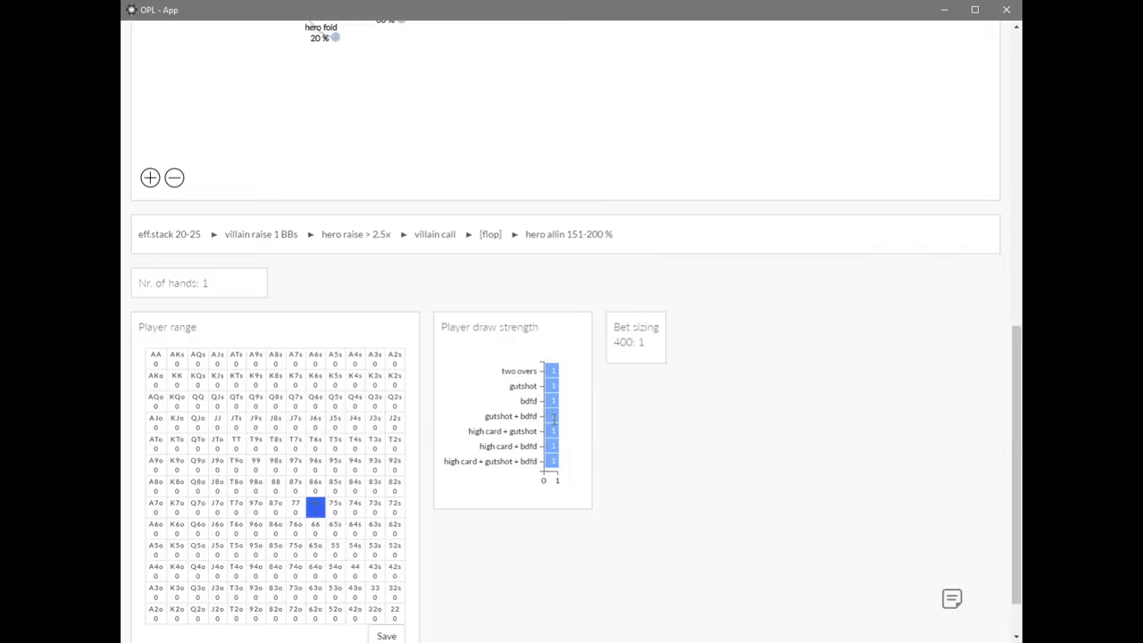
pyautogui.scroll(4, 679, 432)
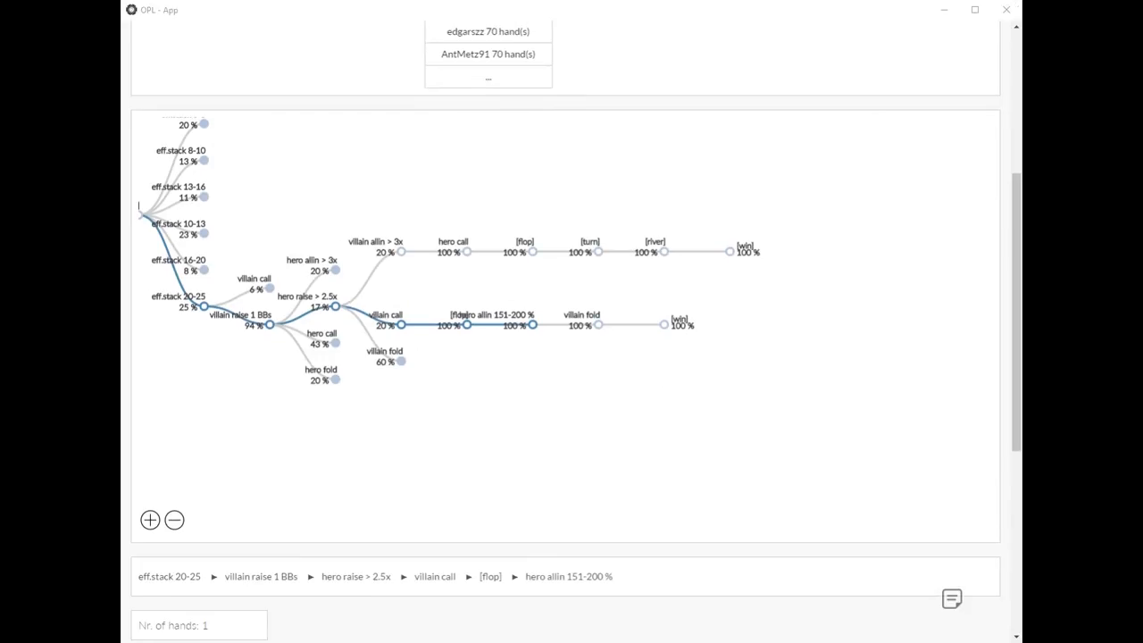
# Collapse hero raise > 2.5x and select the expanded hero call node under villain raise 1 BBs to examine its player range and bet sizing.
pyautogui.click(714, 420)
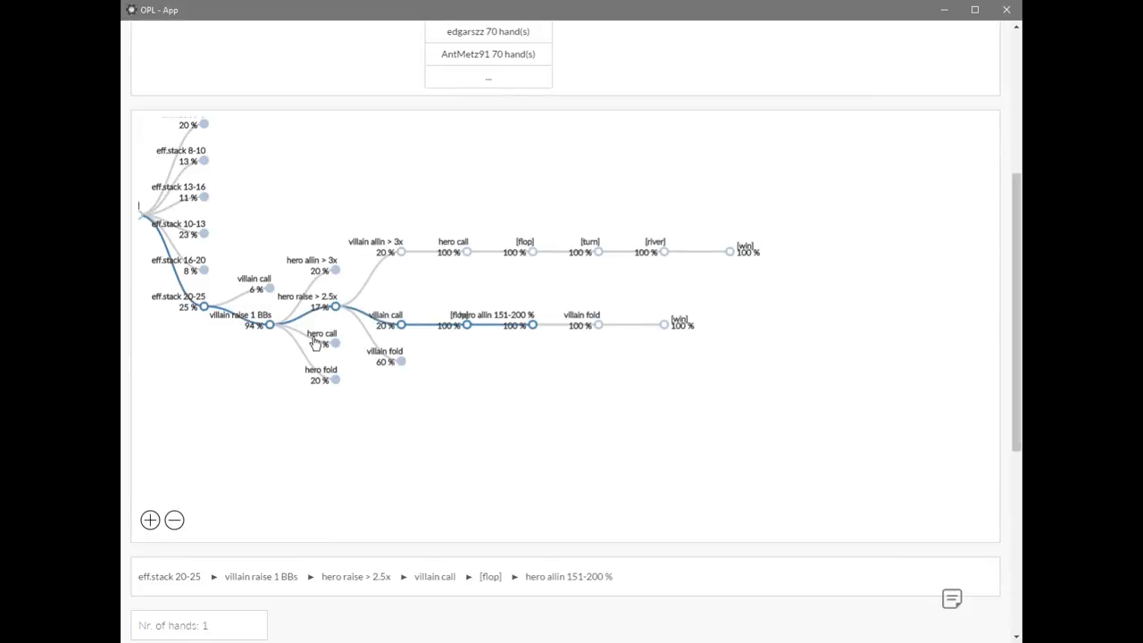
pyautogui.click(335, 307)
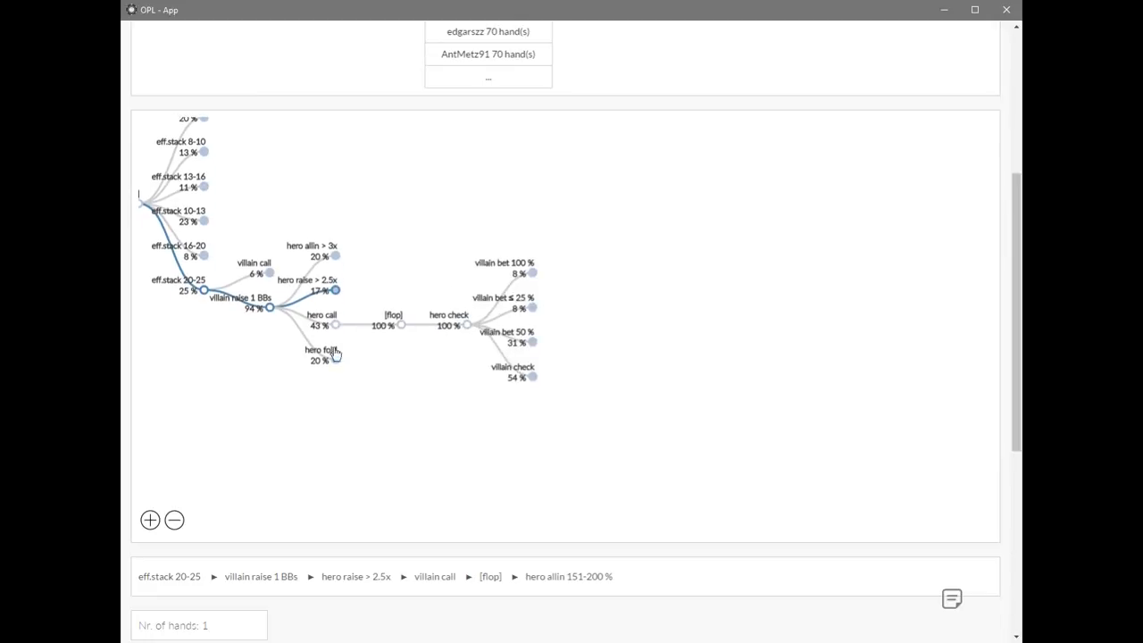
pyautogui.click(334, 325)
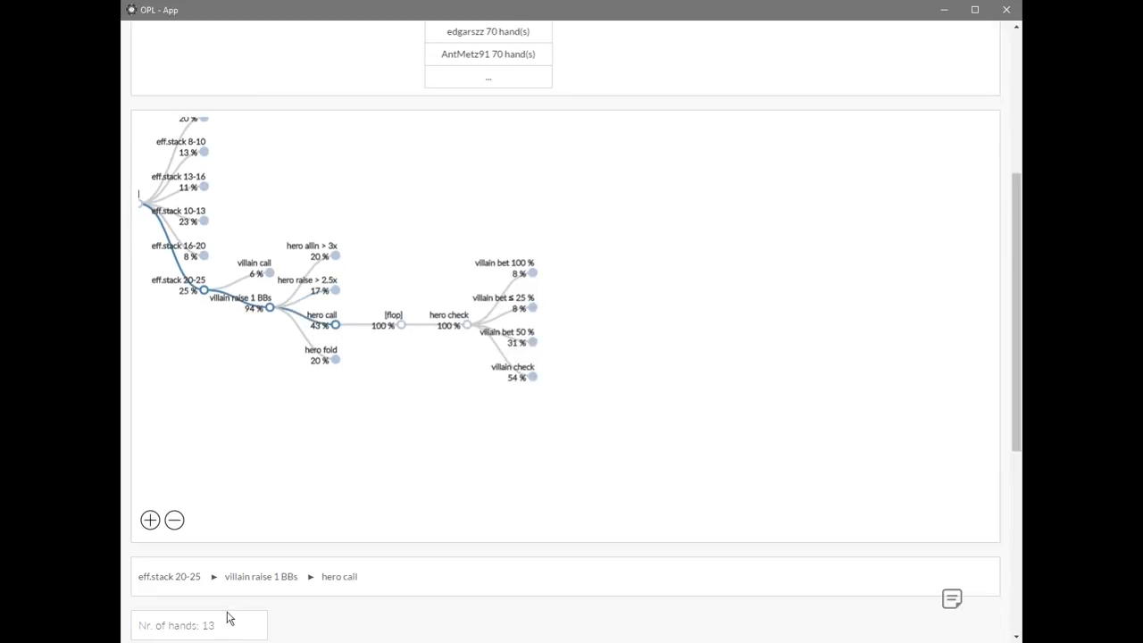
pyautogui.scroll(-3, 247, 599)
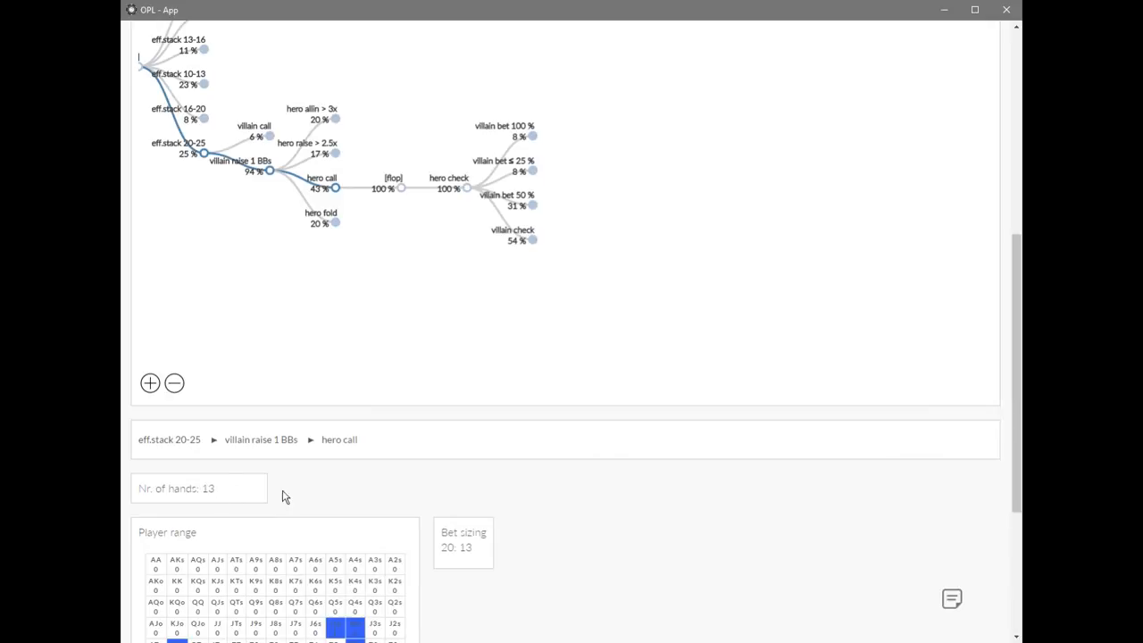
pyautogui.scroll(-4, 286, 494)
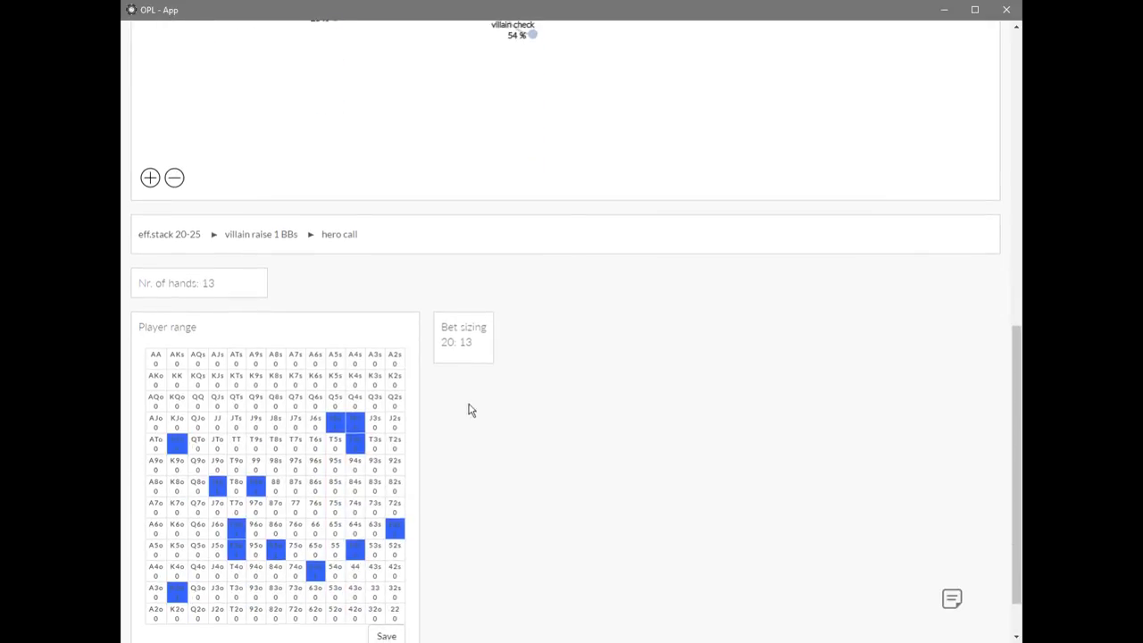
pyautogui.scroll(-2, 248, 573)
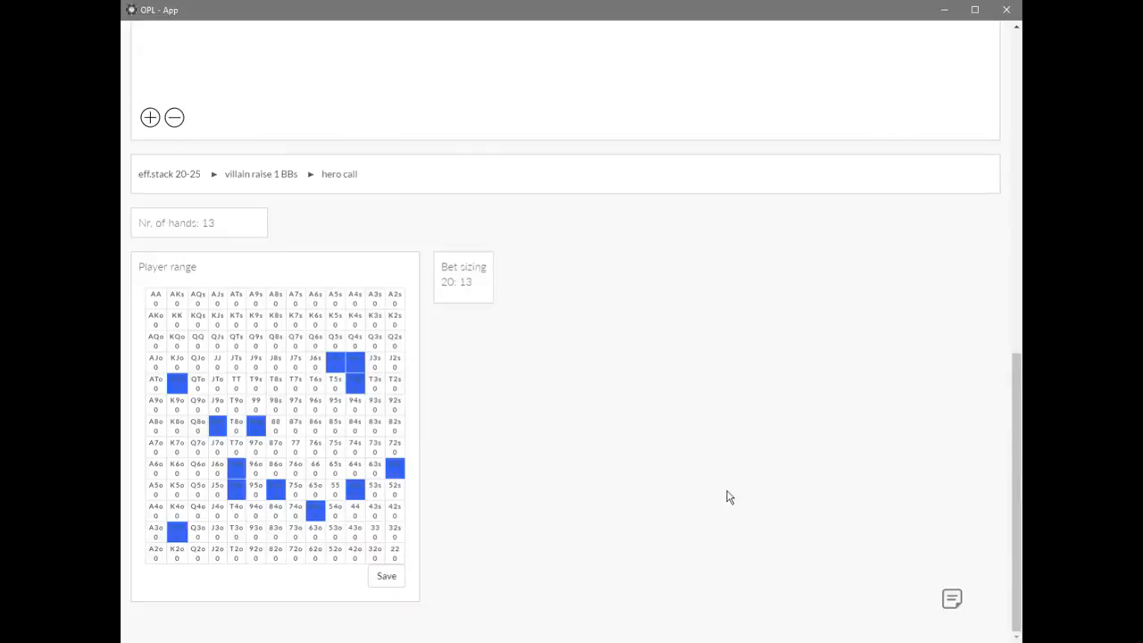
pyautogui.scroll(3, 781, 462)
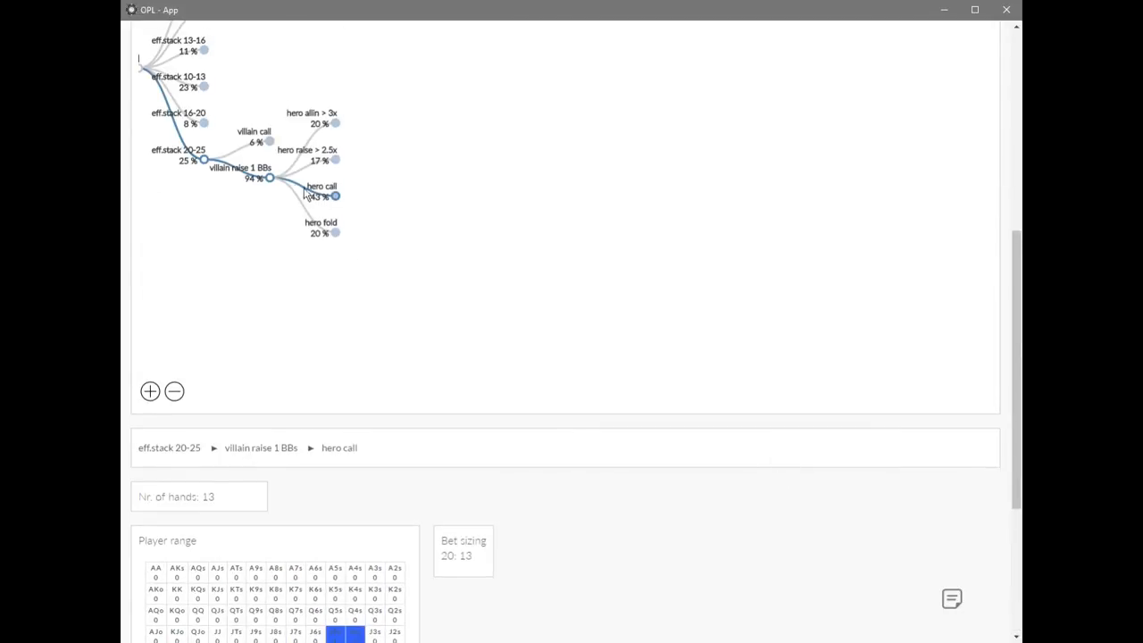
# Open the flop node following hero call and examine the list of flop boards.
pyautogui.click(335, 196)
pyautogui.click(400, 195)
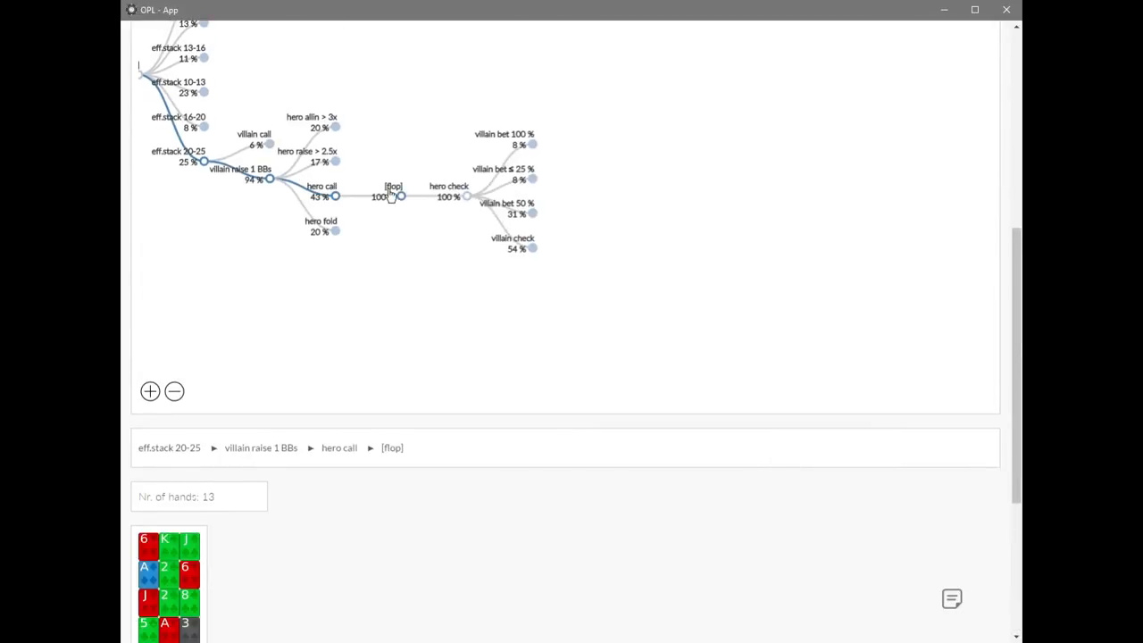
pyautogui.scroll(-3, 456, 537)
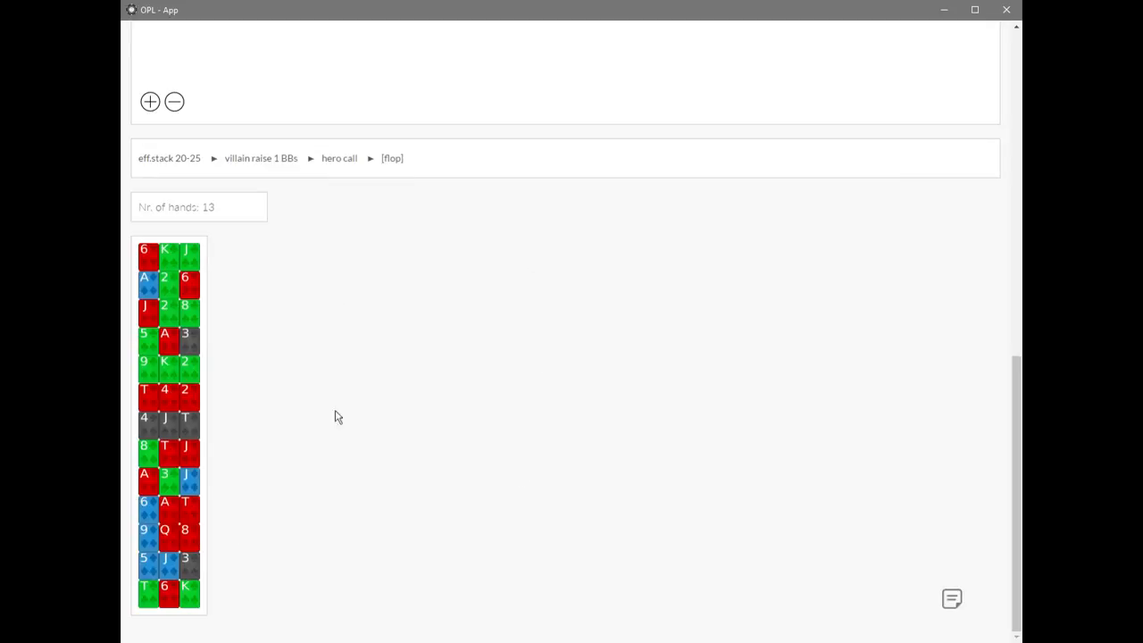
pyautogui.scroll(3, 461, 240)
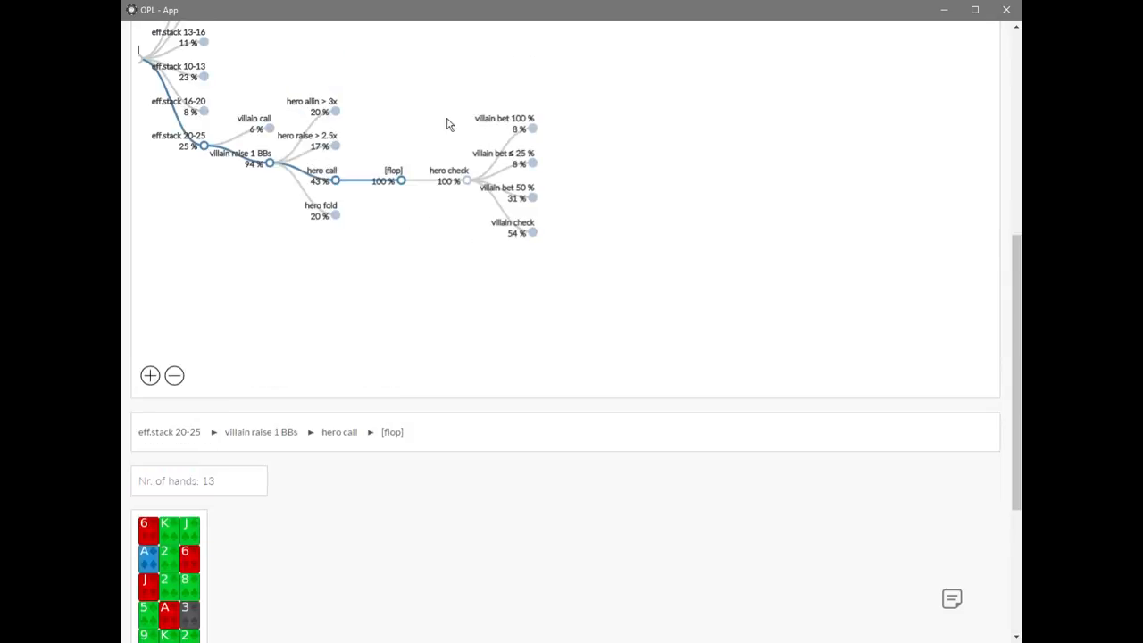
pyautogui.scroll(-3, 449, 385)
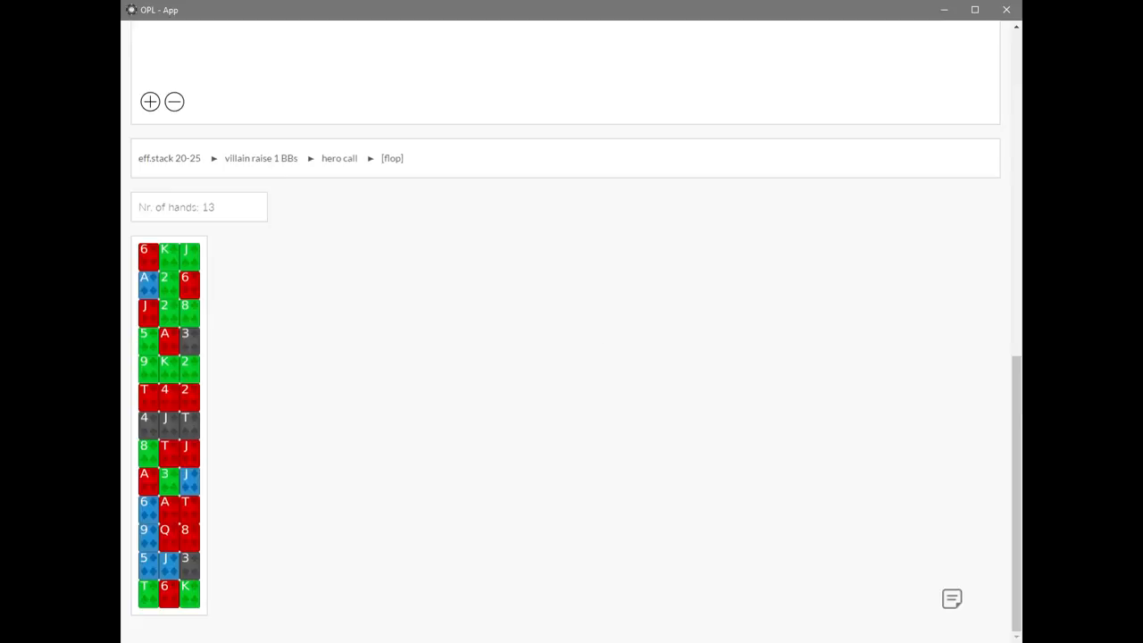
# Expand the villain bet 100 % node after hero's flop check to view hero's response, and collapse it.
pyautogui.scroll(5, 604, 448)
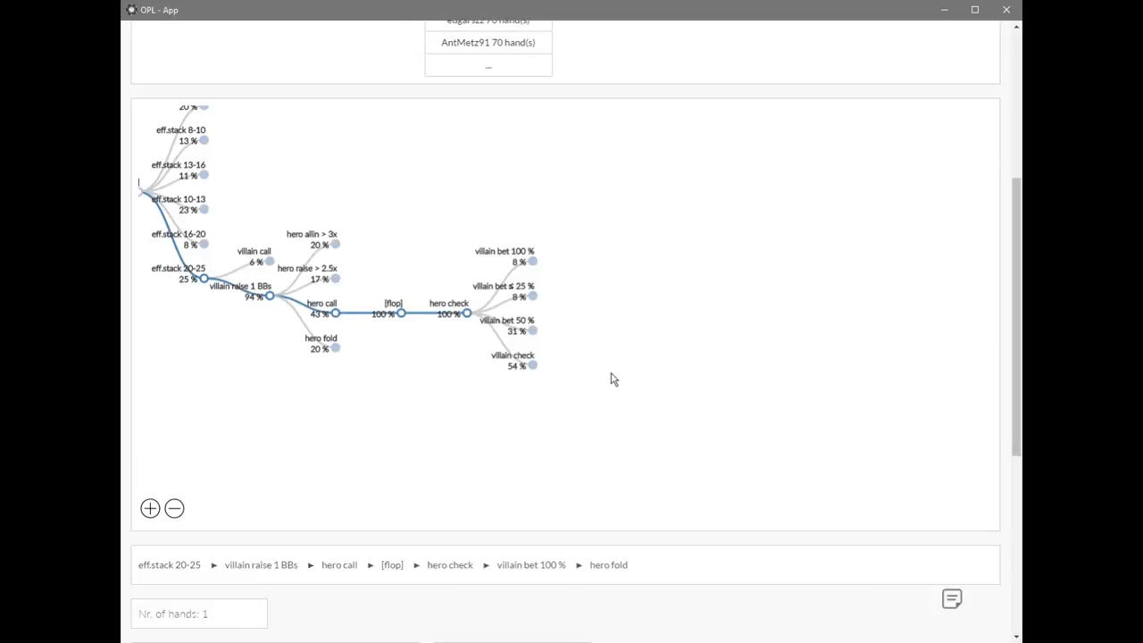
pyautogui.click(533, 262)
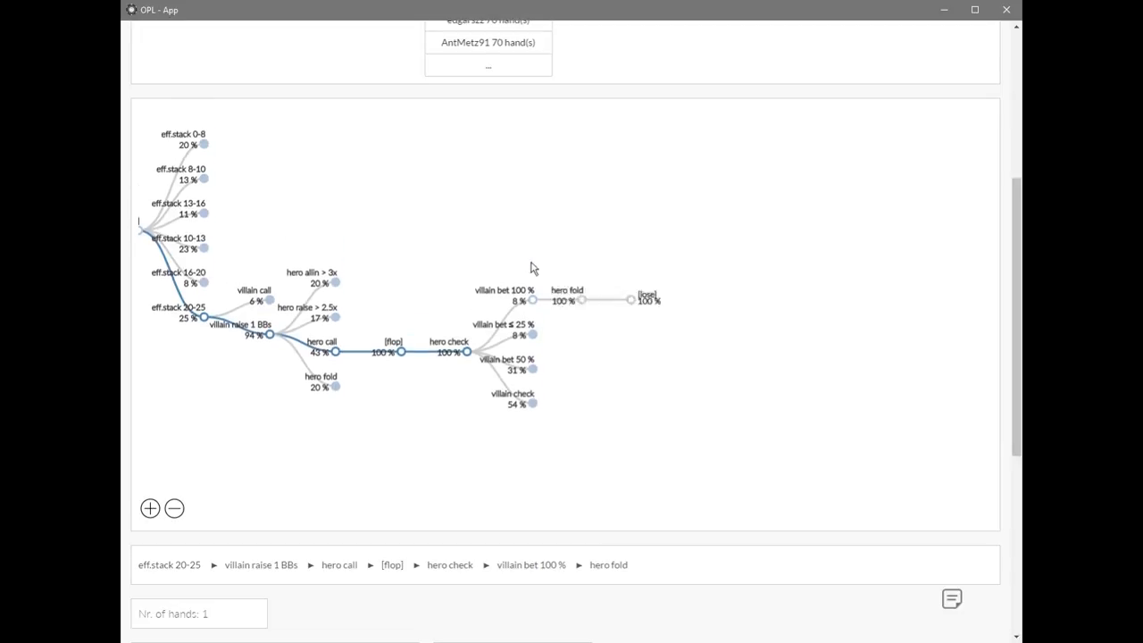
pyautogui.click(532, 314)
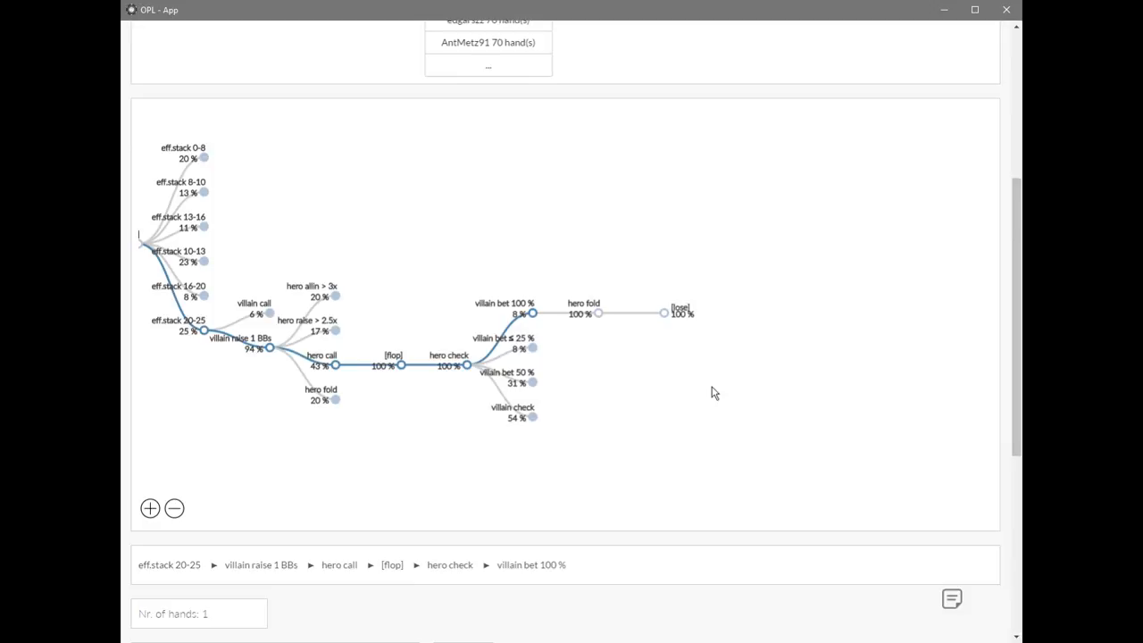
pyautogui.click(533, 314)
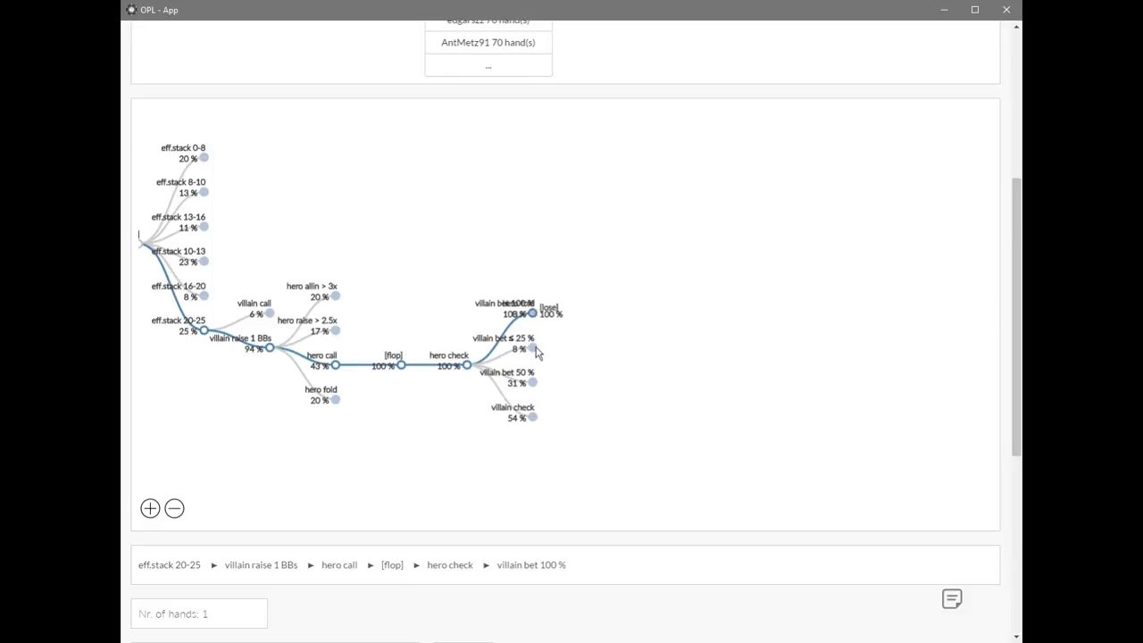
# Expand villain bet ≤ 25 % on the flop and examine the hero call node's range, draw strength and bet sizing.
pyautogui.click(533, 349)
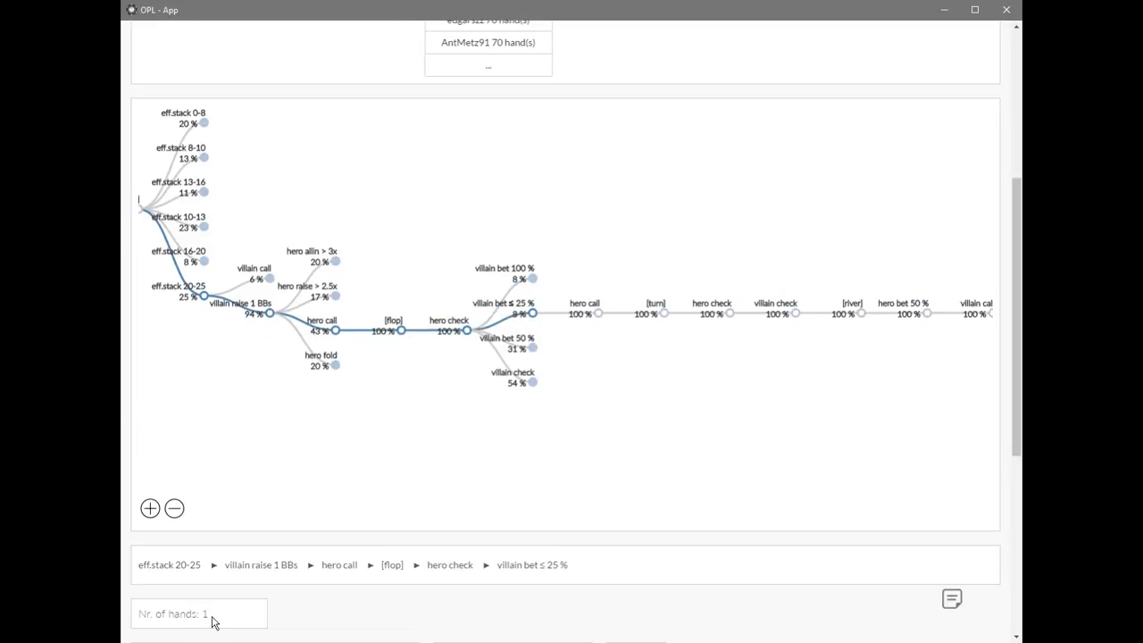
pyautogui.click(597, 313)
pyautogui.scroll(-3, 657, 489)
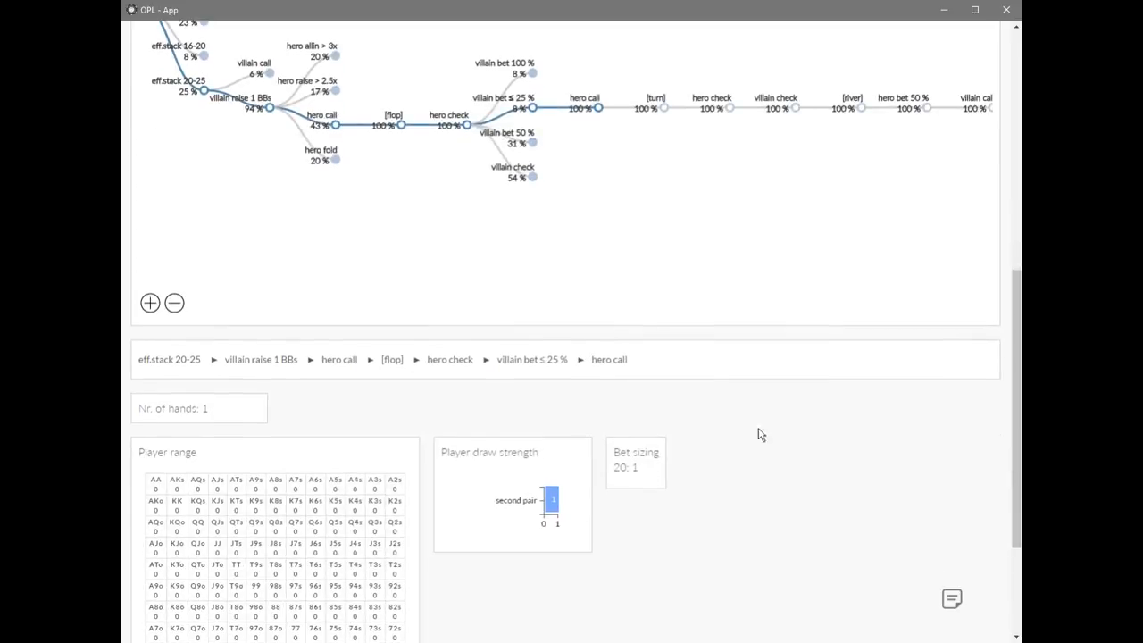
pyautogui.scroll(2, 763, 413)
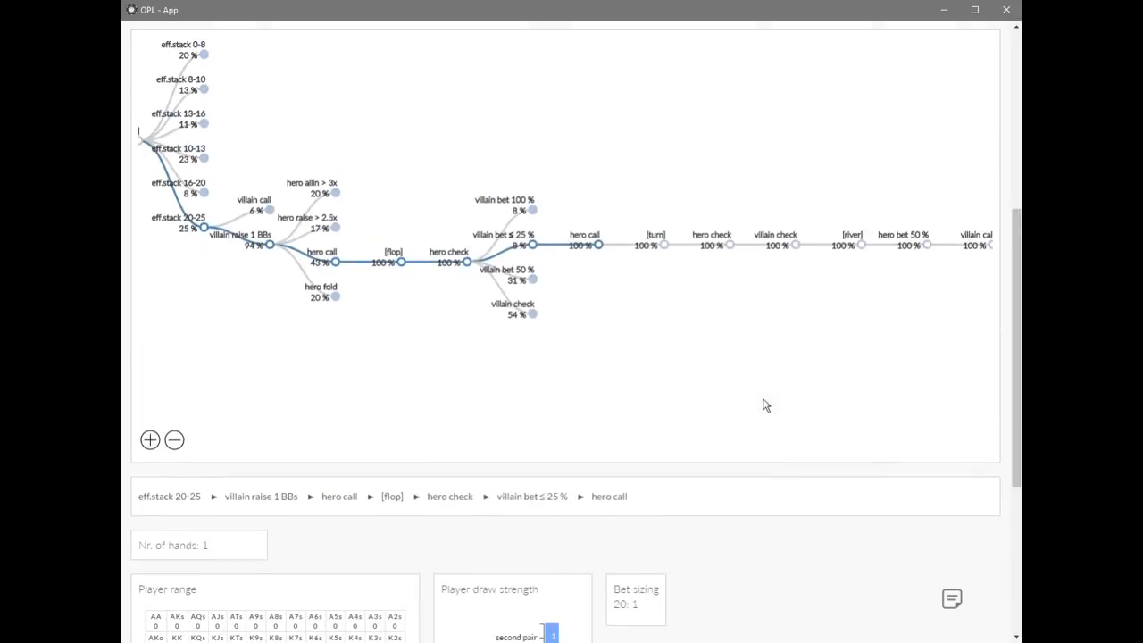
# Follow the villain bet ≤ 25 % line to the turn and examine the range and draw strength of hero check.
pyautogui.click(662, 245)
pyautogui.click(707, 243)
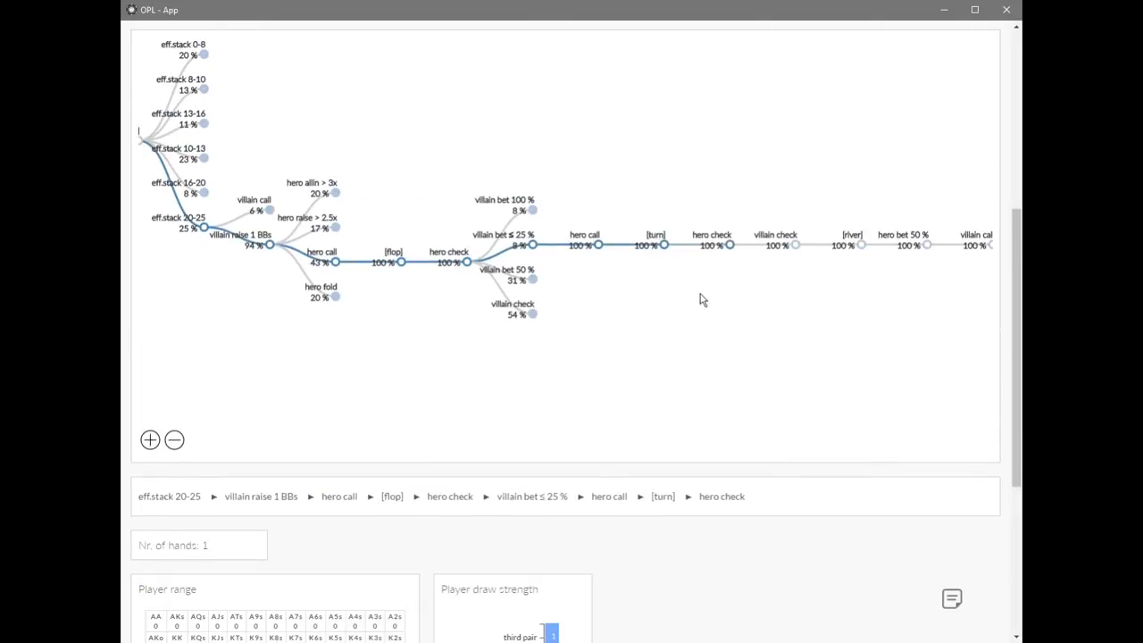
pyautogui.scroll(-1, 607, 569)
pyautogui.scroll(1, 670, 503)
pyautogui.scroll(1, 670, 502)
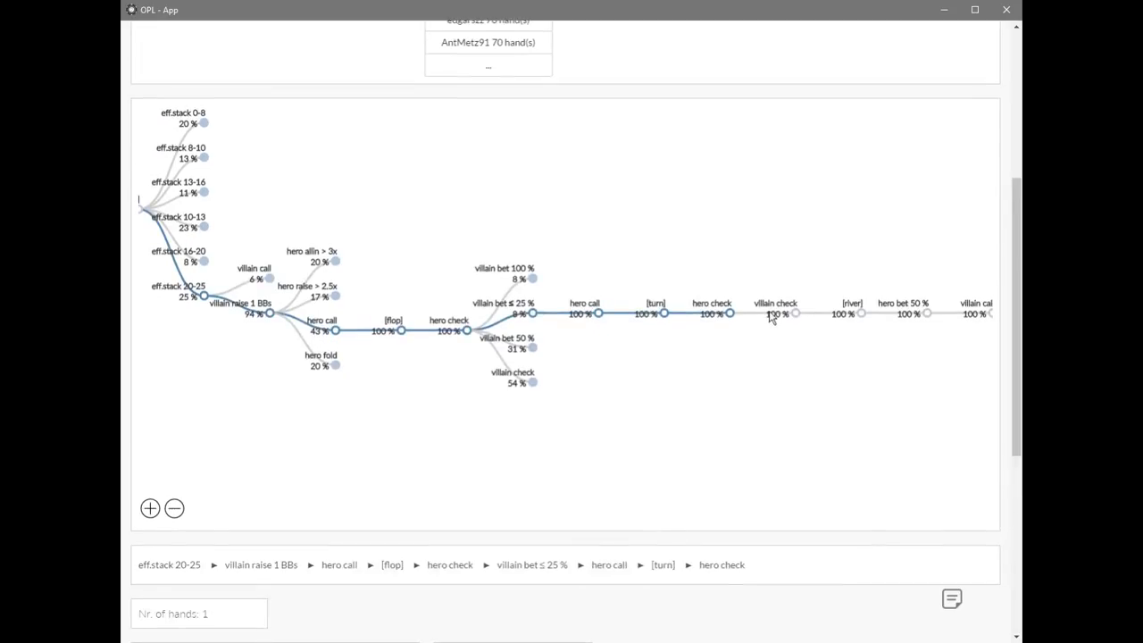
# Follow the line through villain check and the river to hero bet 50 %, examining its draw strength, bet sizing and final outcome.
pyautogui.click(794, 312)
pyautogui.click(848, 307)
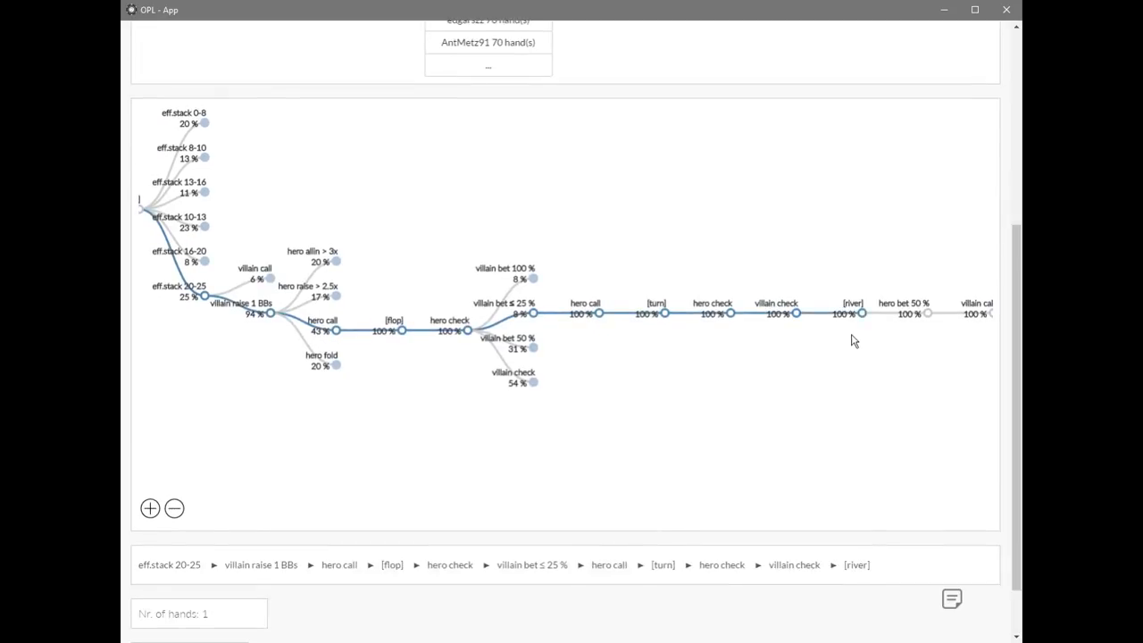
pyautogui.click(888, 305)
pyautogui.scroll(-3, 759, 426)
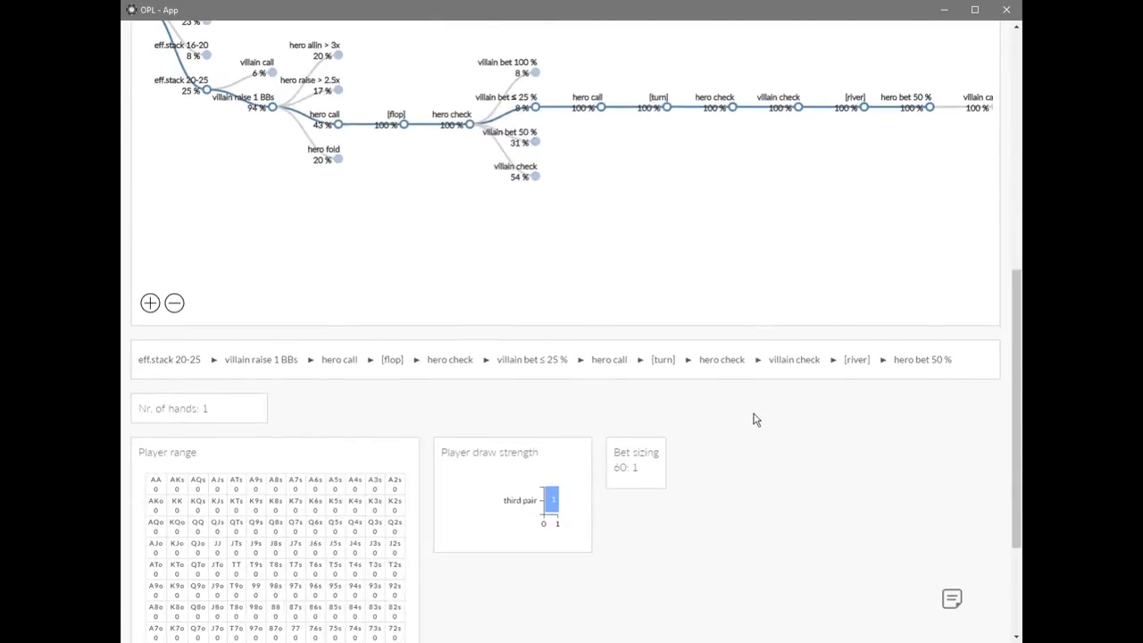
pyautogui.scroll(3, 745, 316)
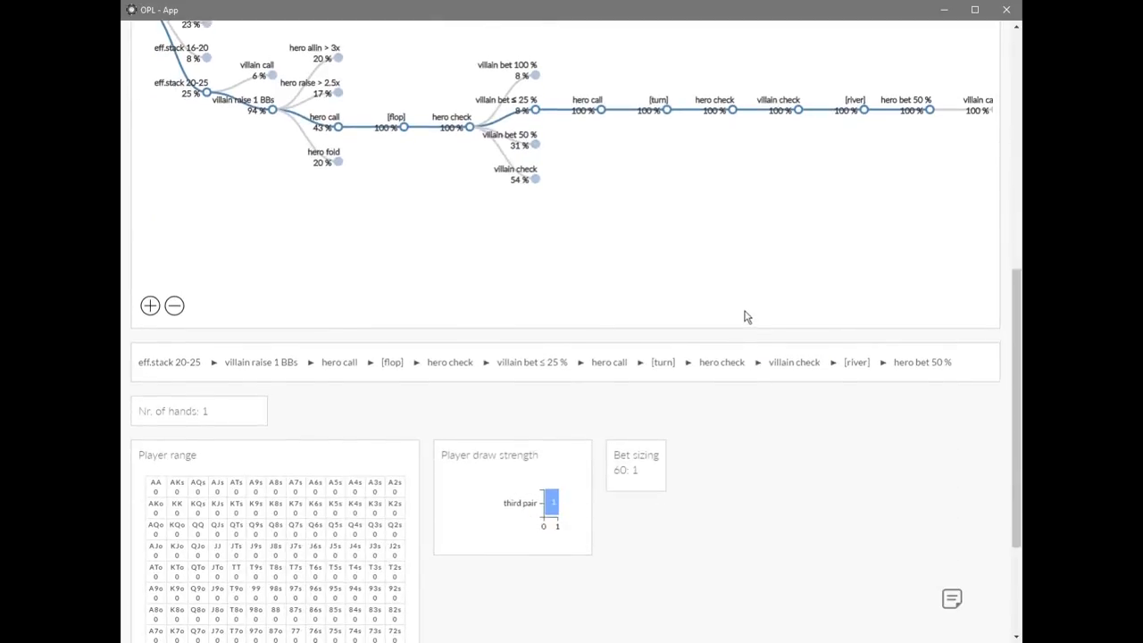
pyautogui.scroll(-2, 691, 406)
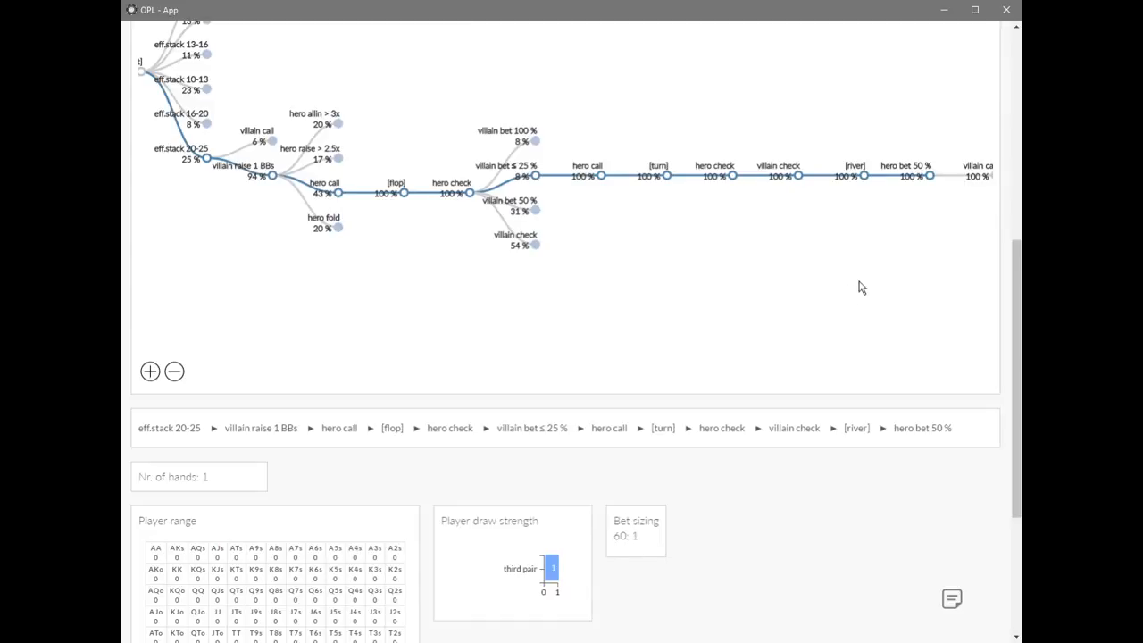
pyautogui.moveTo(875, 242); pyautogui.dragTo(721, 265)
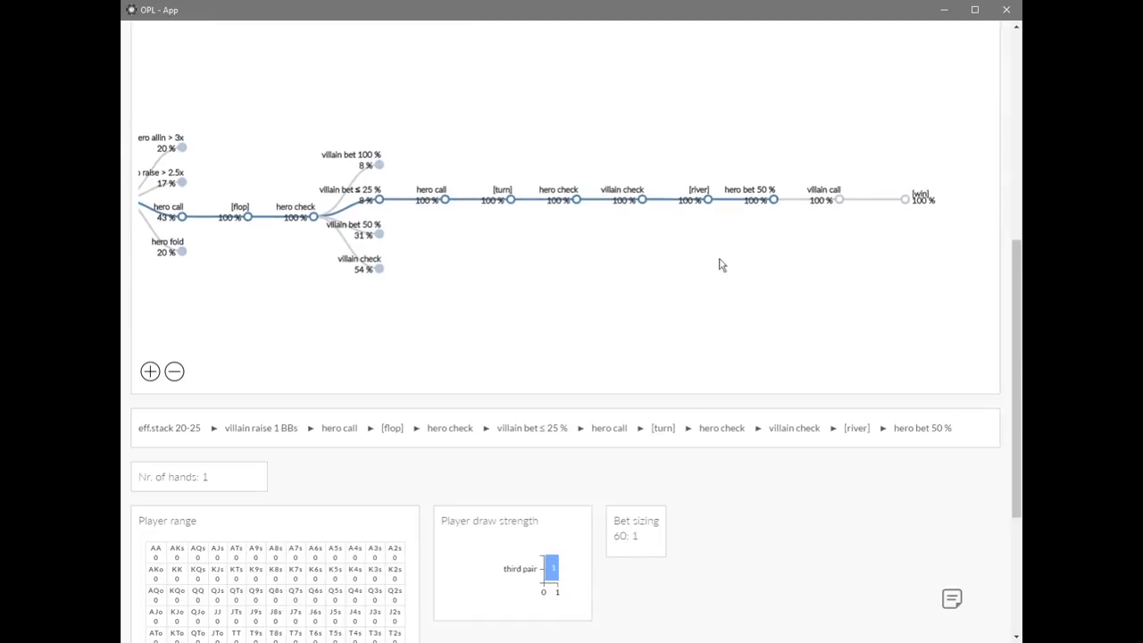
# Examine villain call after hero bet 50 % and the [win] outcome's hand strength, and collapse the villain bet ≤ 25 % branch.
pyautogui.click(818, 191)
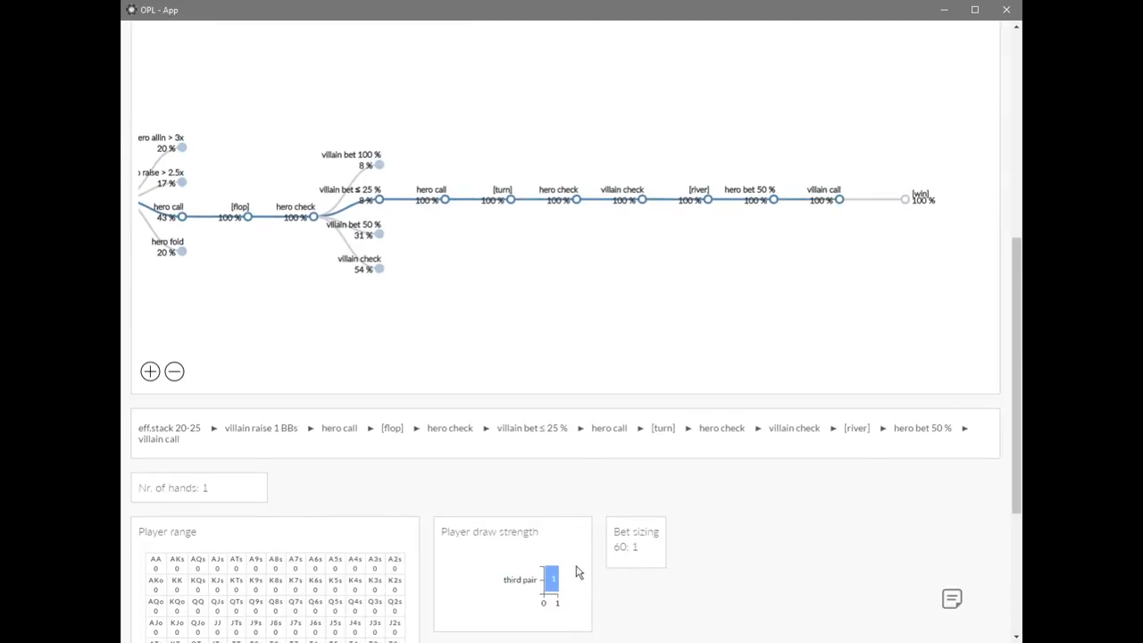
pyautogui.click(919, 200)
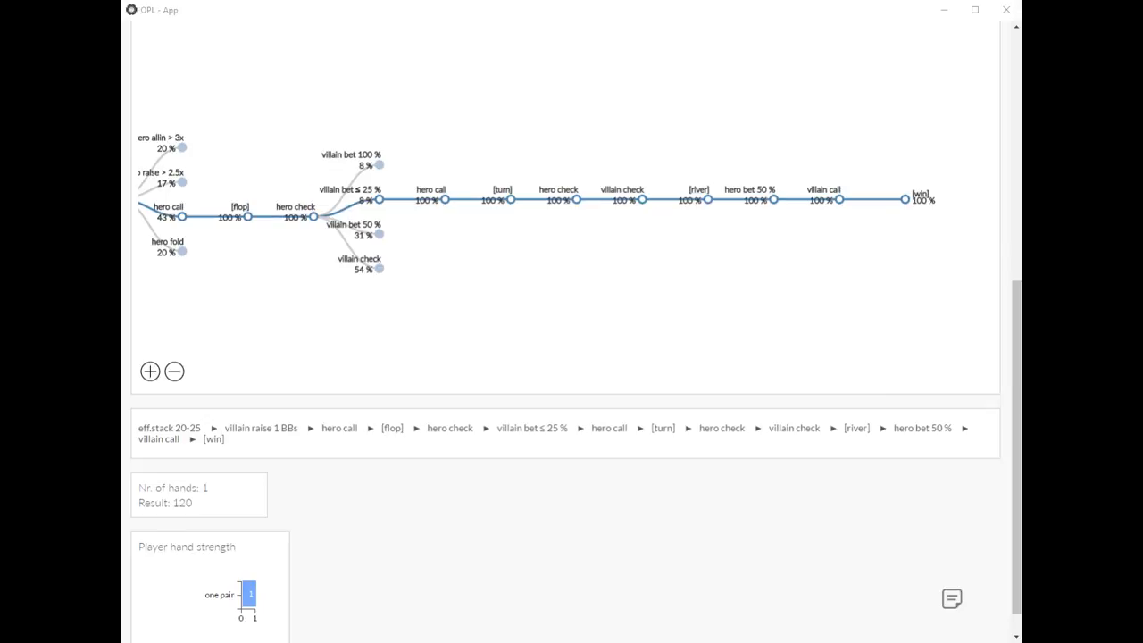
pyautogui.scroll(1, 839, 417)
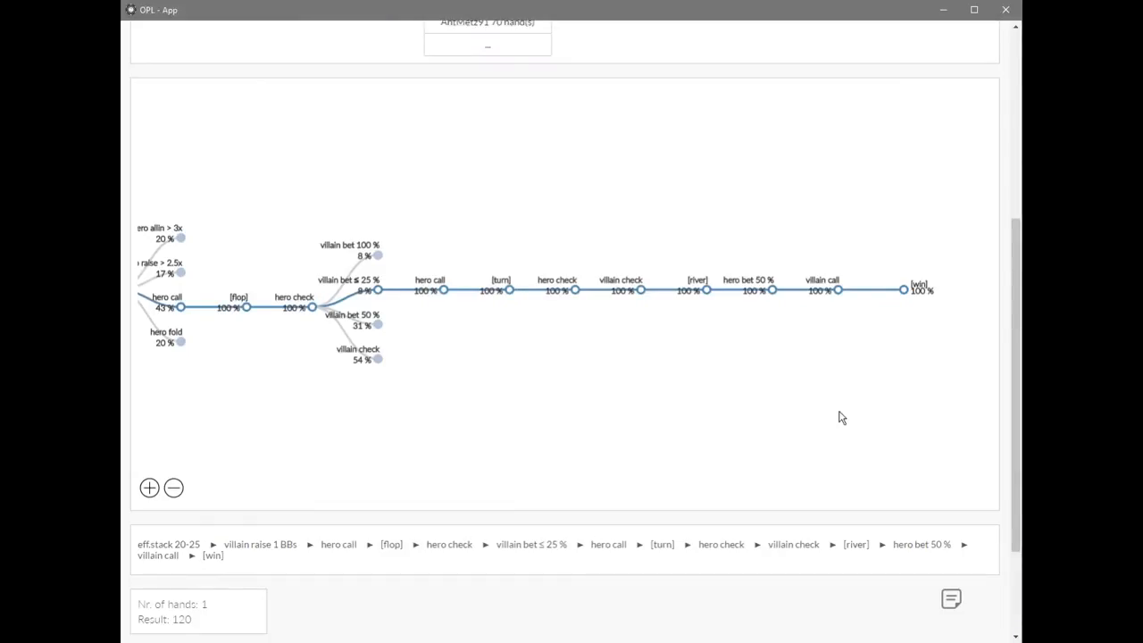
pyautogui.click(377, 291)
# Expand villain bet 50 % on the flop and examine the range, draw strength and bet sizing of hero allin > 3x.
pyautogui.click(532, 328)
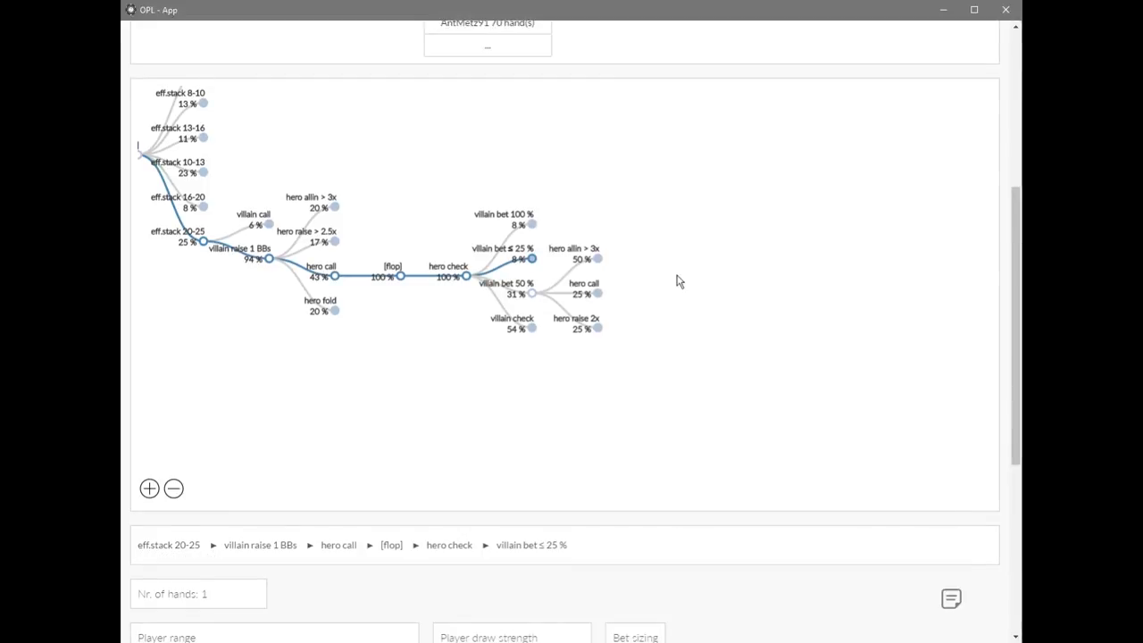
pyautogui.click(597, 259)
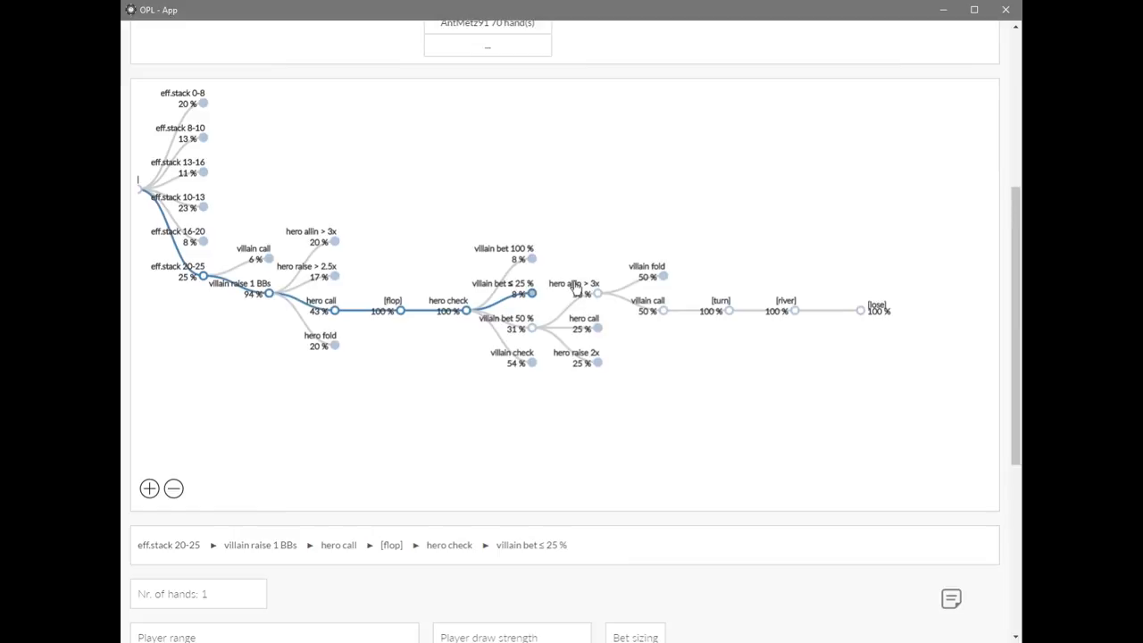
pyautogui.scroll(-3, 380, 596)
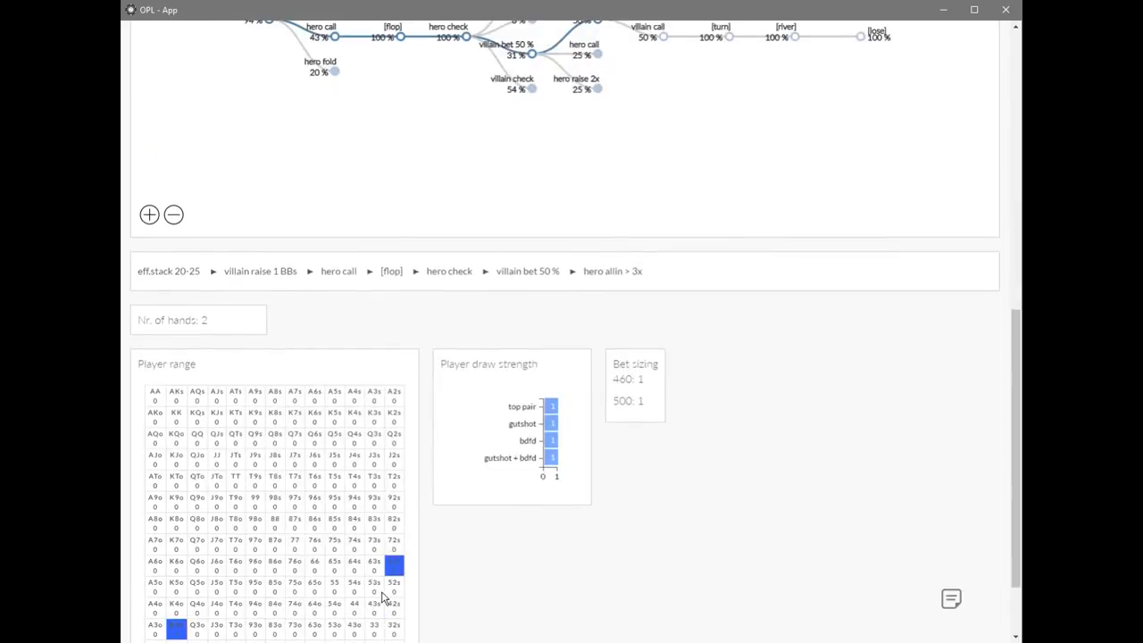
pyautogui.scroll(-1, 473, 549)
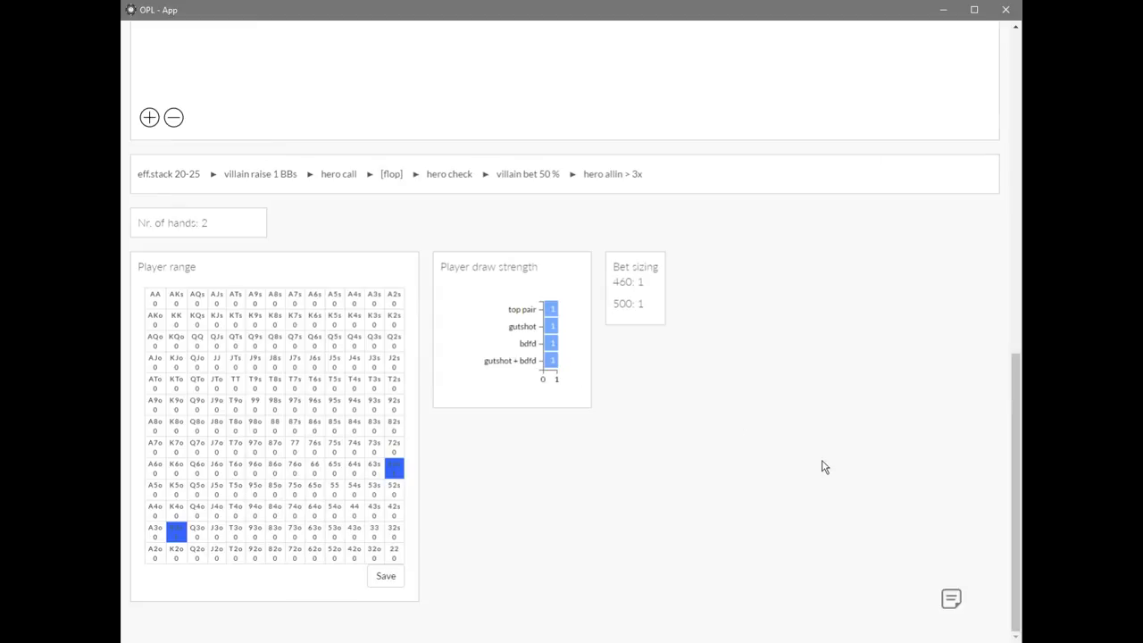
pyautogui.scroll(3, 825, 420)
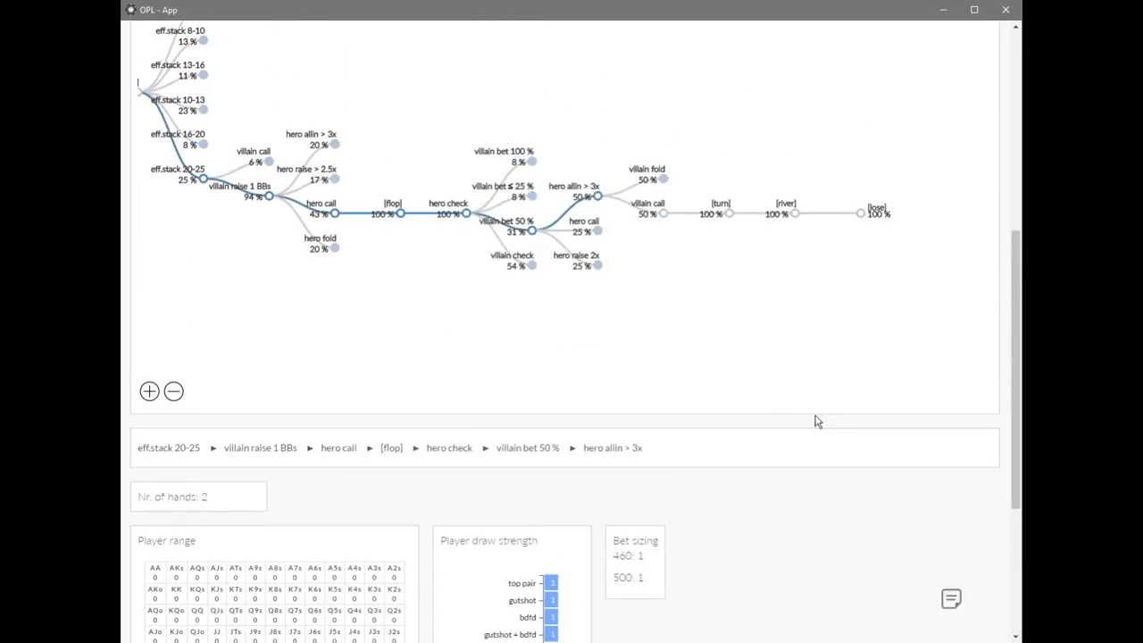
# Compare villain call and villain fold against hero allin > 3x, and view the turn board after villain call.
pyautogui.click(651, 207)
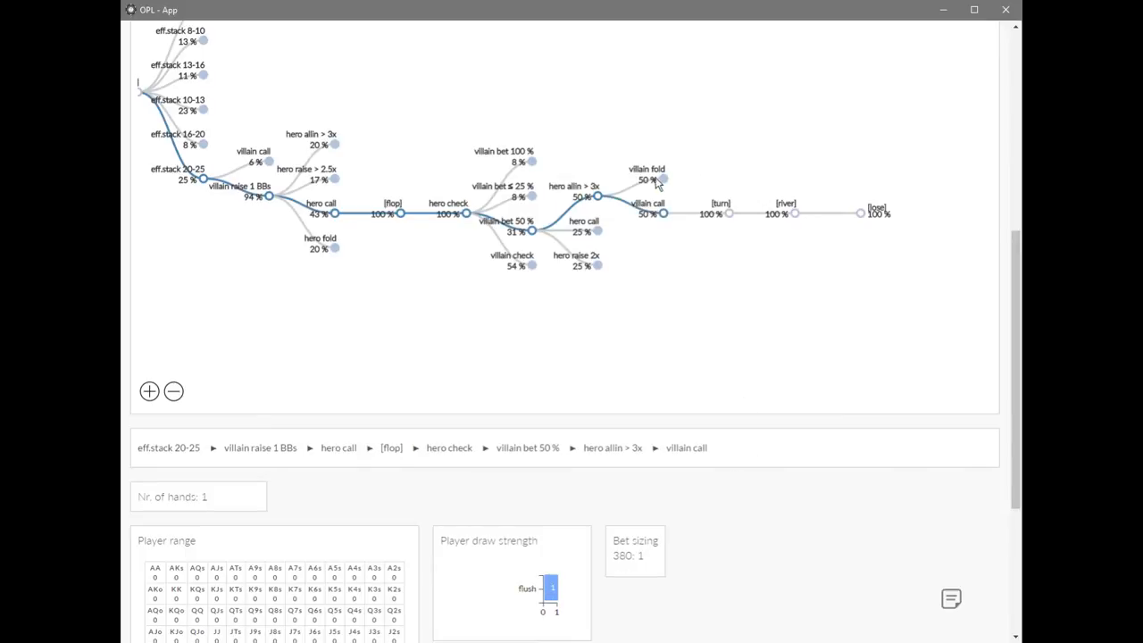
pyautogui.click(663, 179)
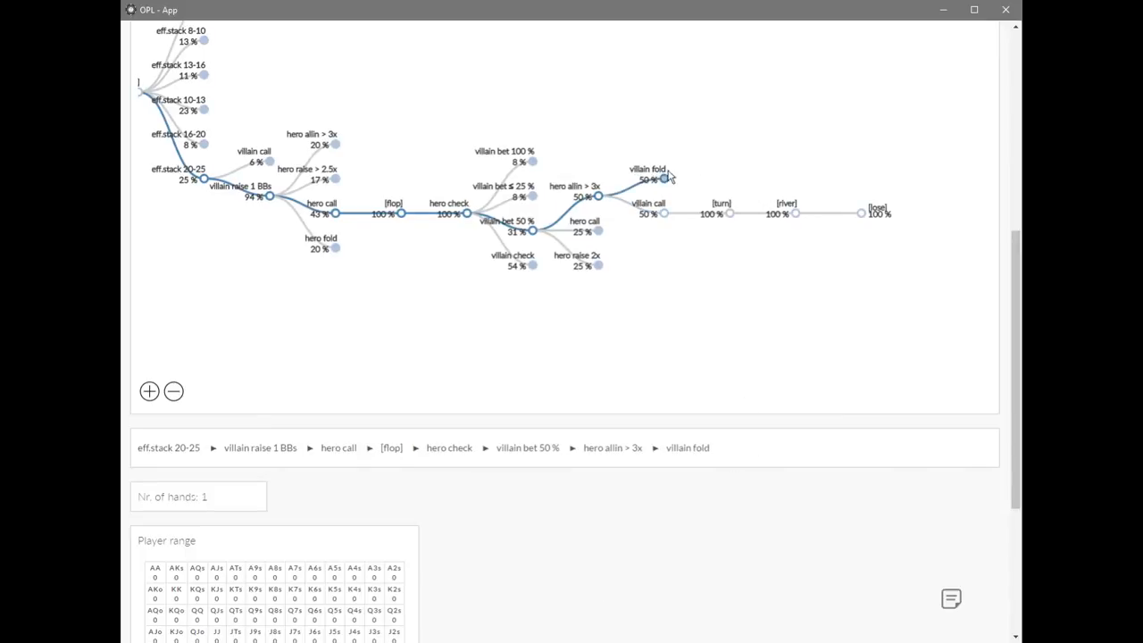
pyautogui.click(660, 213)
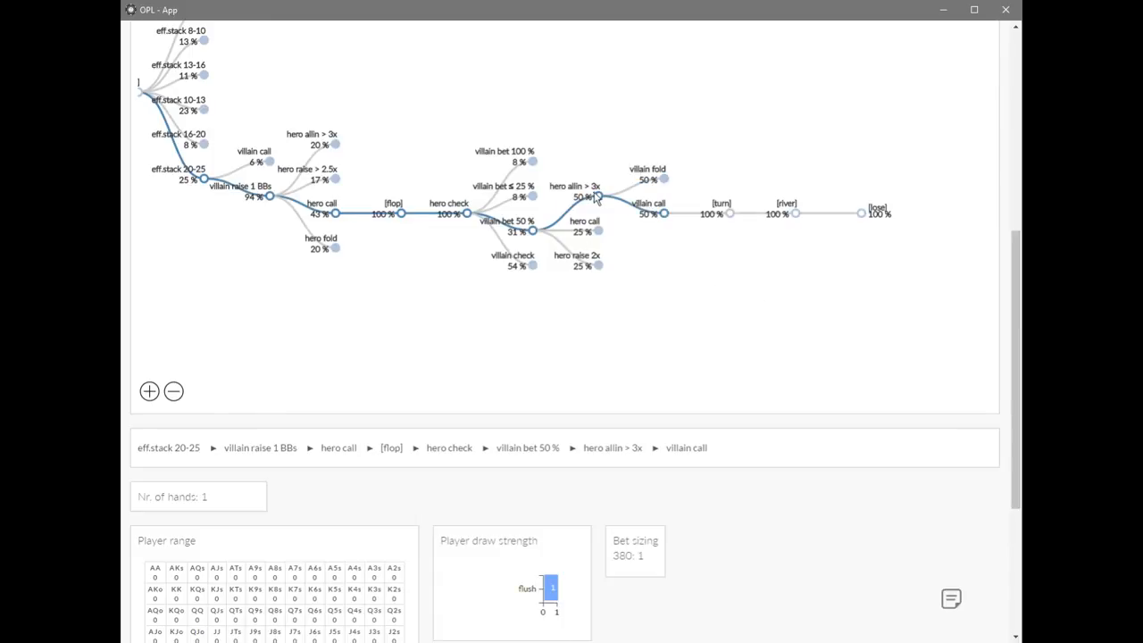
pyautogui.click(730, 213)
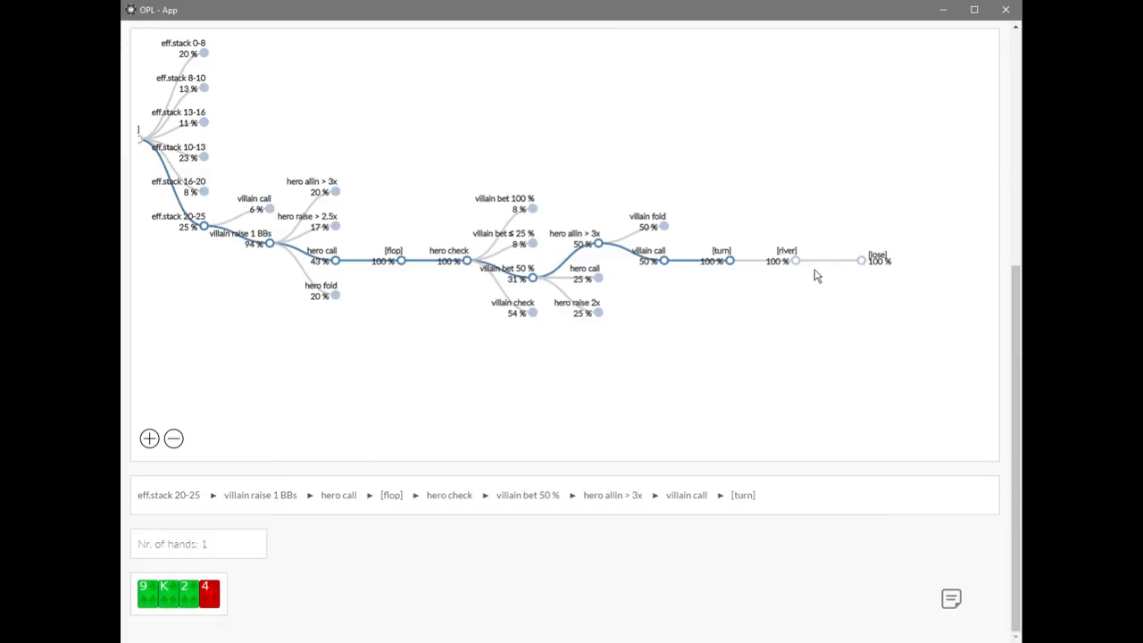
# Collapse hero allin > 3x, expand hero call against villain bet 50 %, and view its turn board.
pyautogui.click(596, 278)
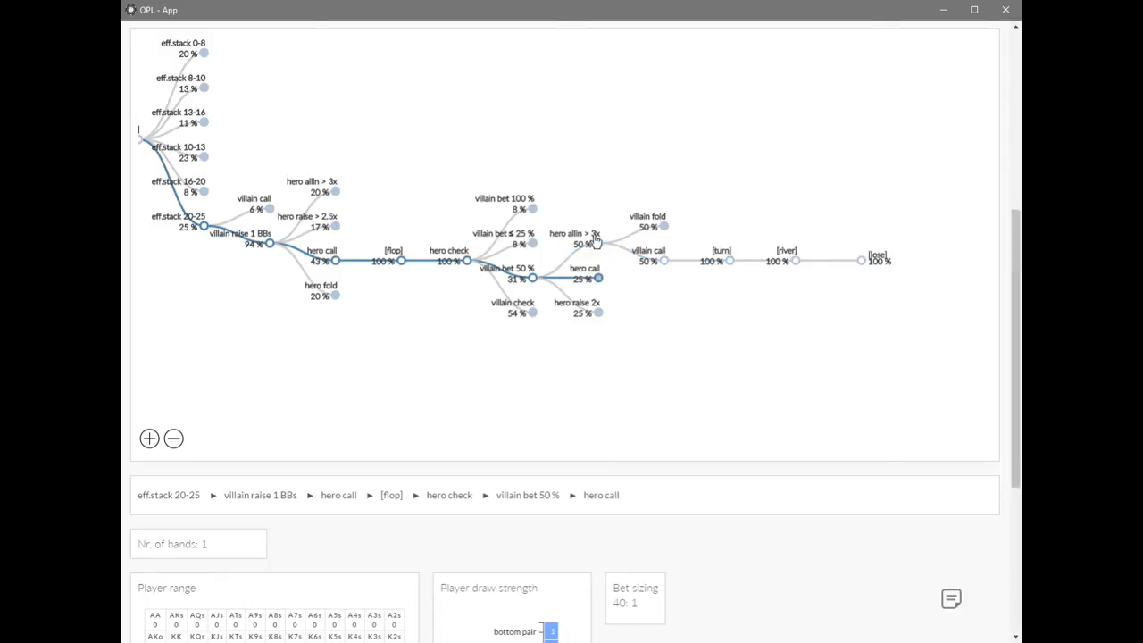
pyautogui.click(598, 243)
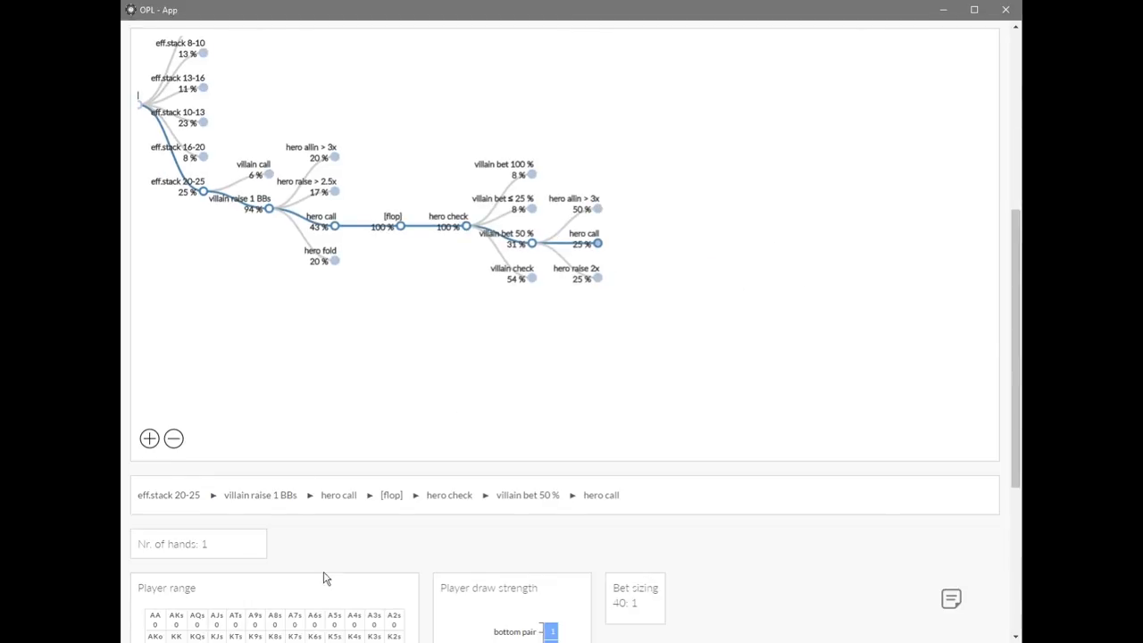
pyautogui.click(597, 244)
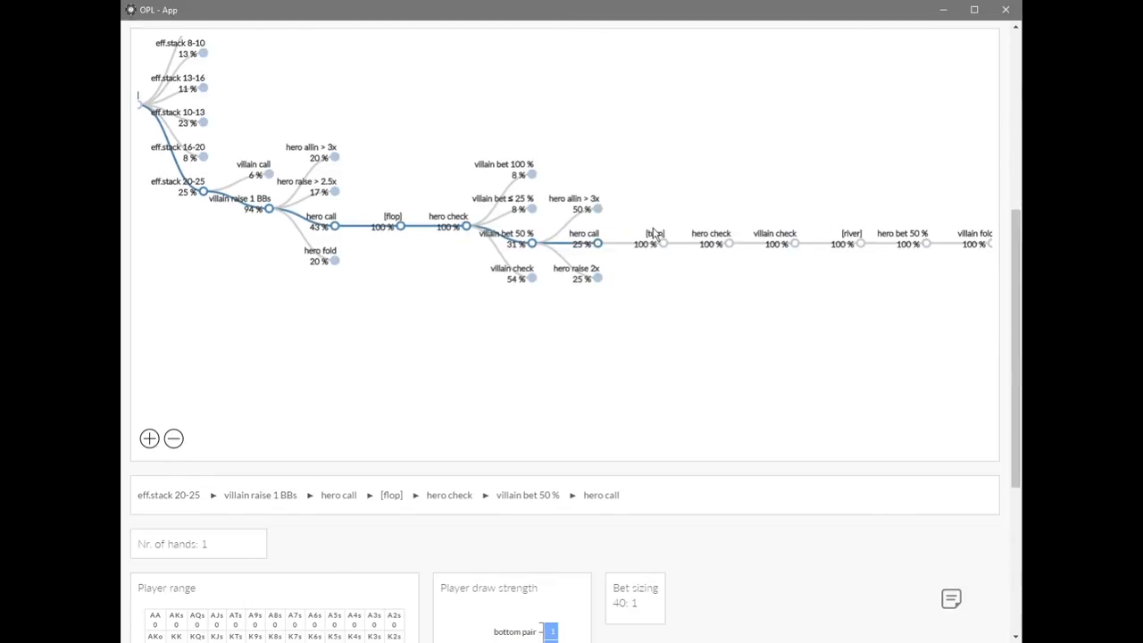
pyautogui.click(652, 234)
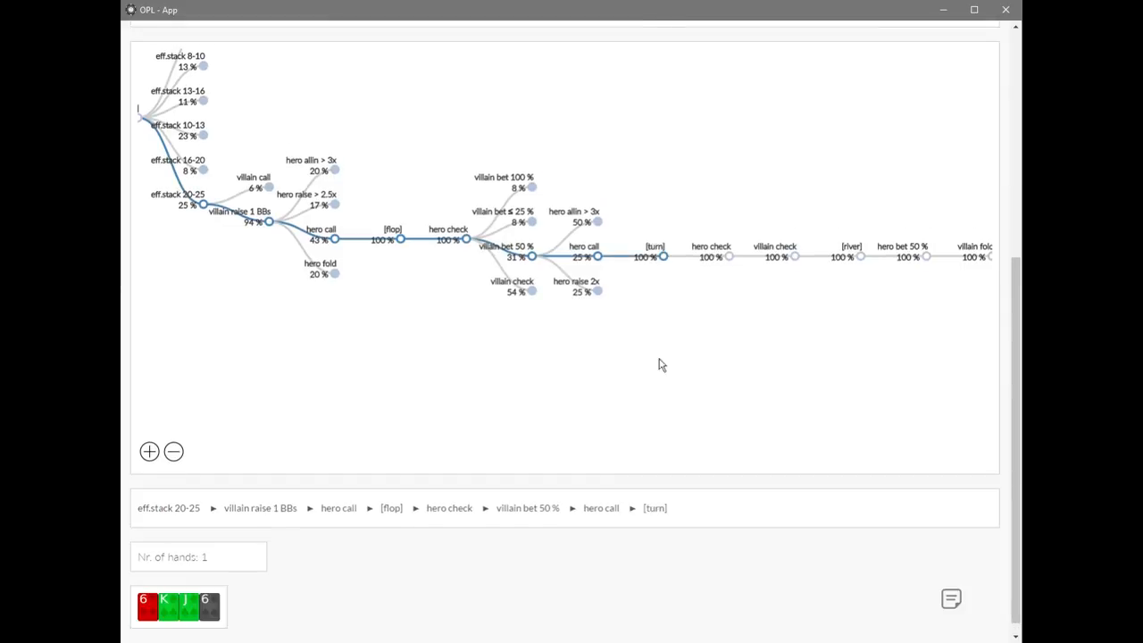
# Examine the player range of villain check on the turn in the hero call line.
pyautogui.click(769, 255)
pyautogui.scroll(-4, 748, 438)
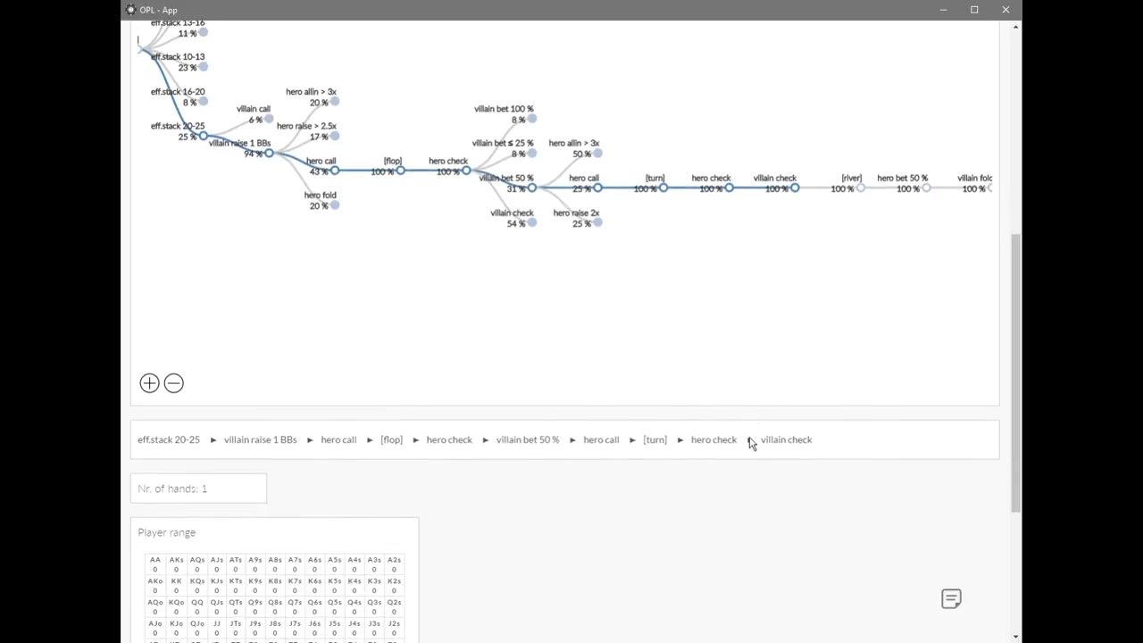
pyautogui.scroll(3, 749, 433)
pyautogui.scroll(2, 750, 433)
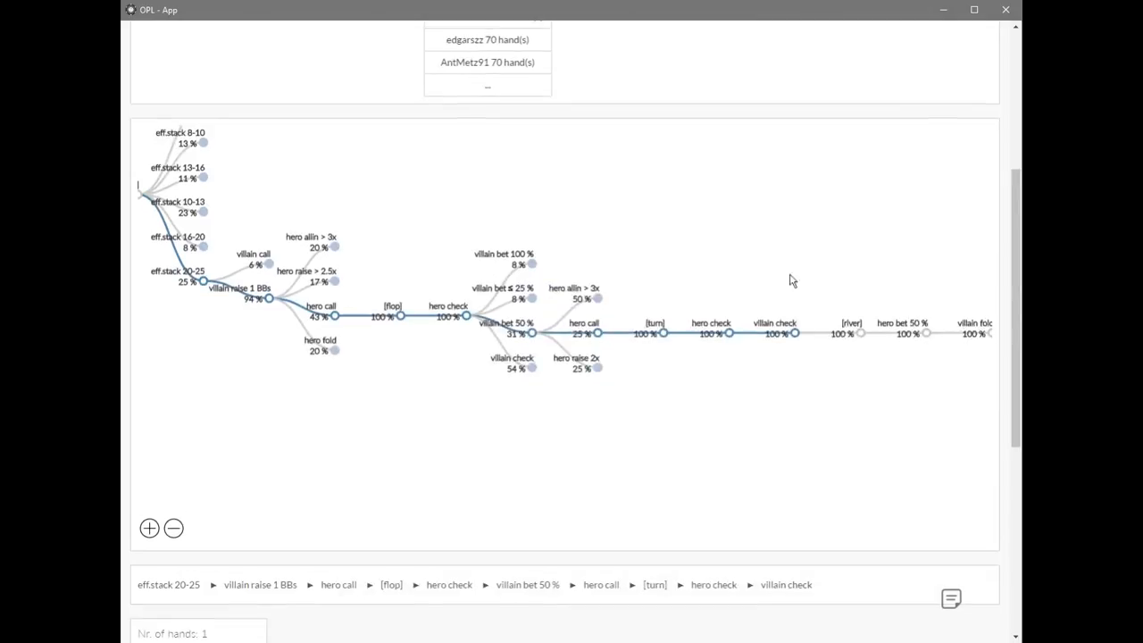
# Follow the hero call line through the river and hero bet 50 % to villain fold, and collapse the hero call branch.
pyautogui.click(850, 329)
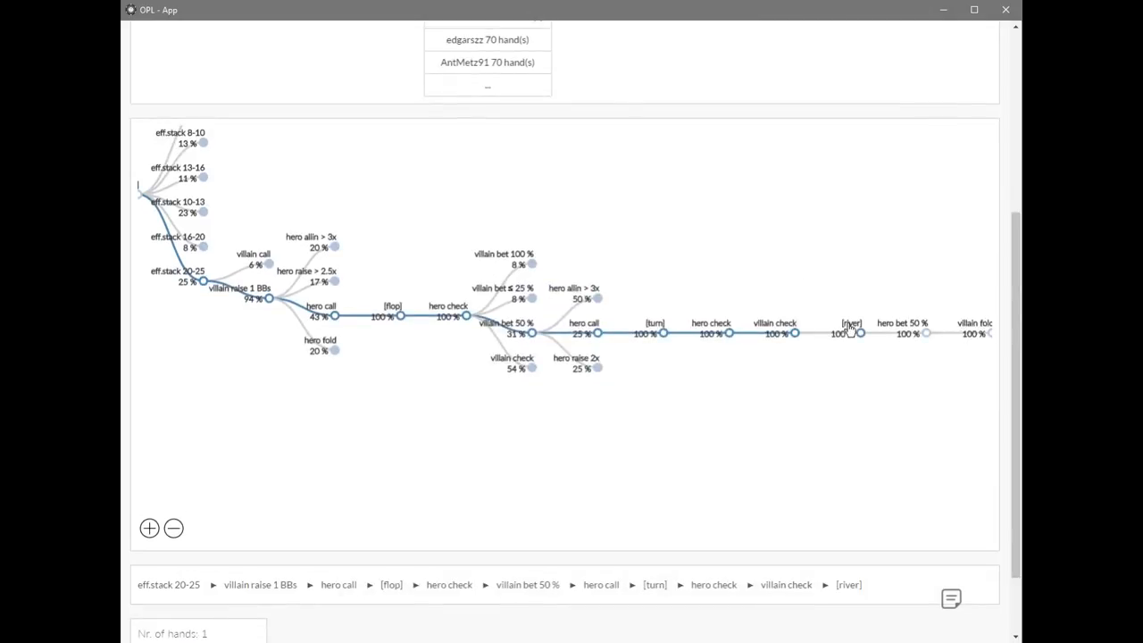
pyautogui.click(897, 327)
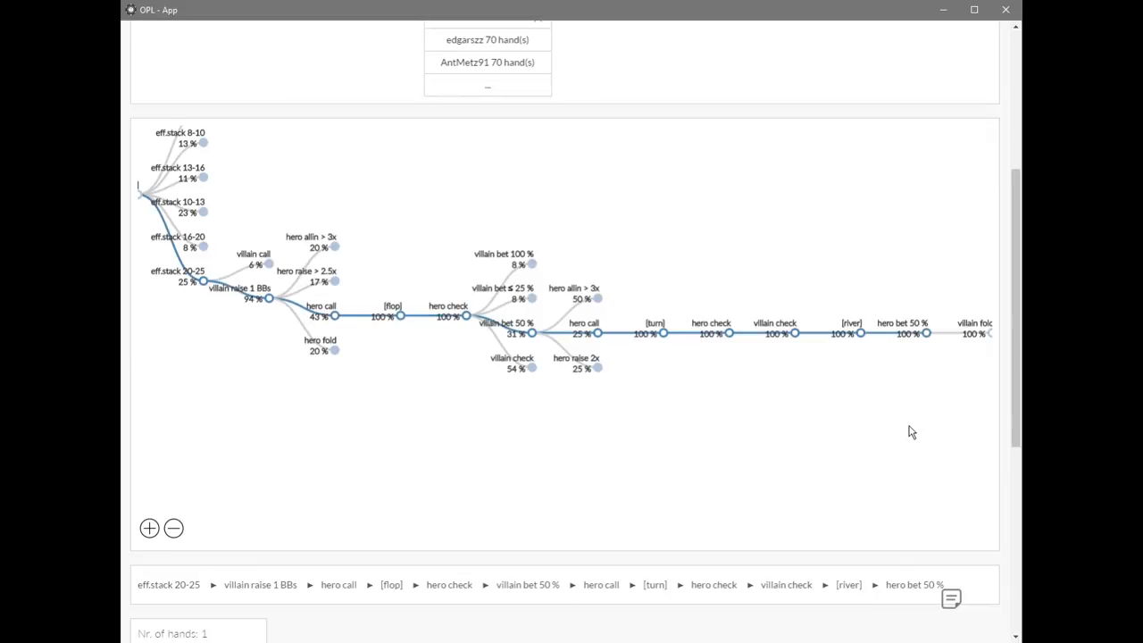
pyautogui.moveTo(909, 427); pyautogui.dragTo(777, 431)
pyautogui.click(846, 329)
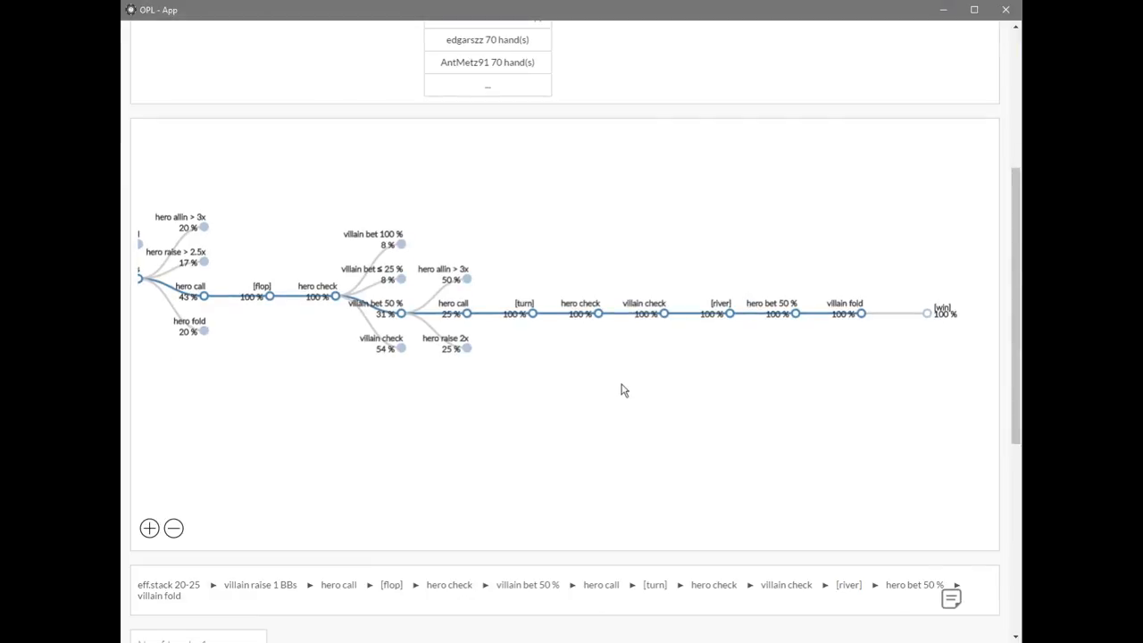
pyautogui.click(466, 315)
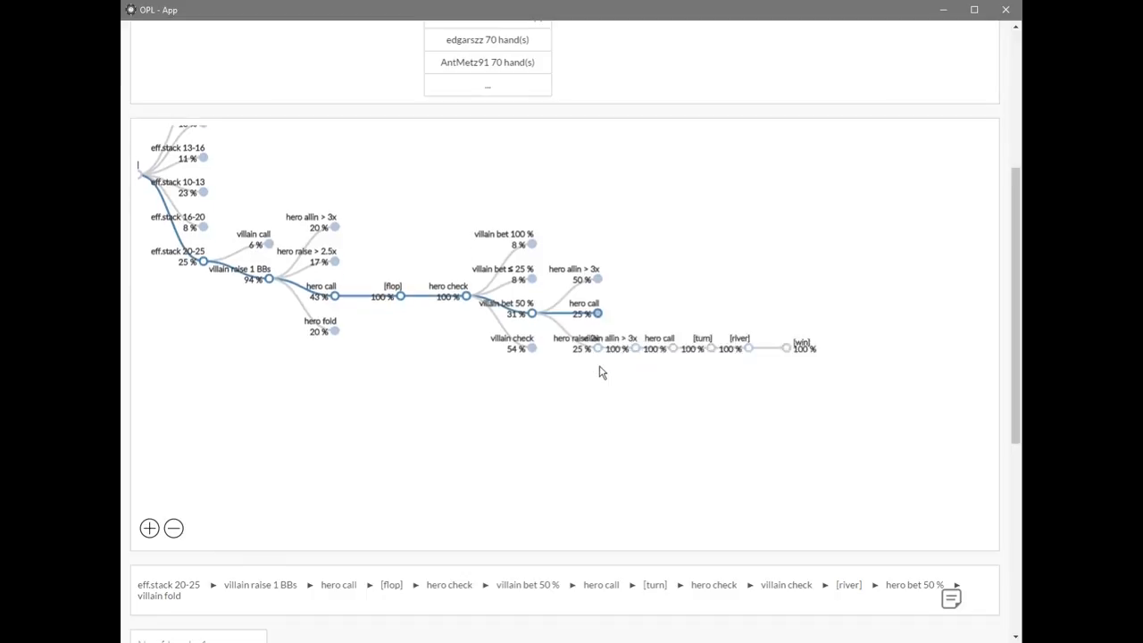
# Examine the range, draw strength and bet sizing of hero raise 2x against villain bet 50 %.
pyautogui.click(578, 331)
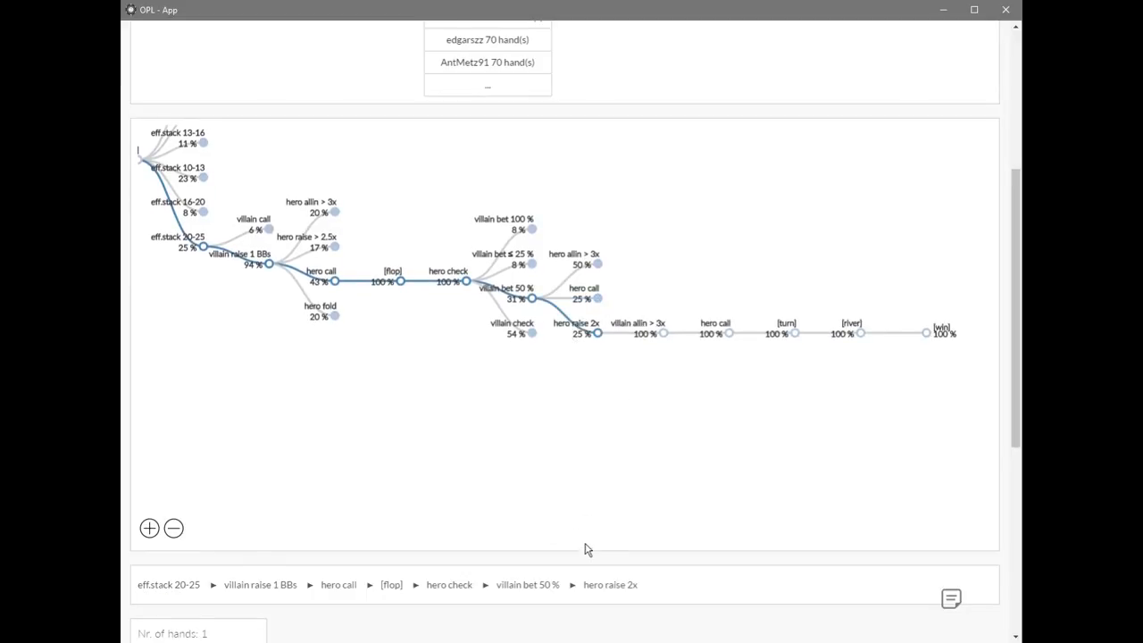
pyautogui.scroll(-3, 585, 549)
pyautogui.scroll(-1, 585, 555)
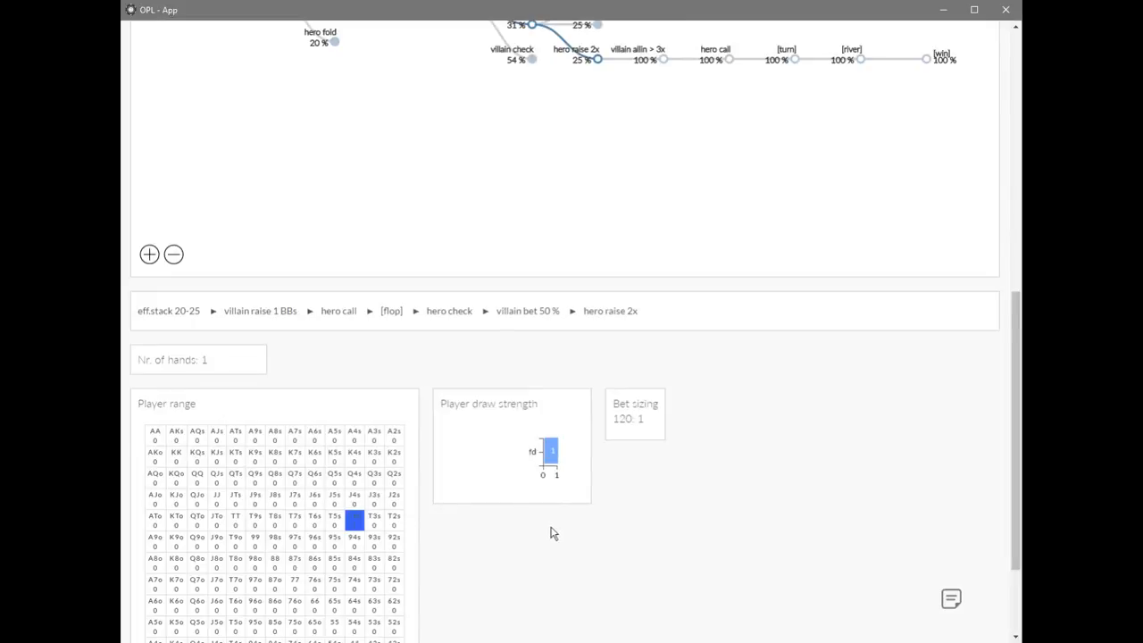
pyautogui.scroll(2, 706, 404)
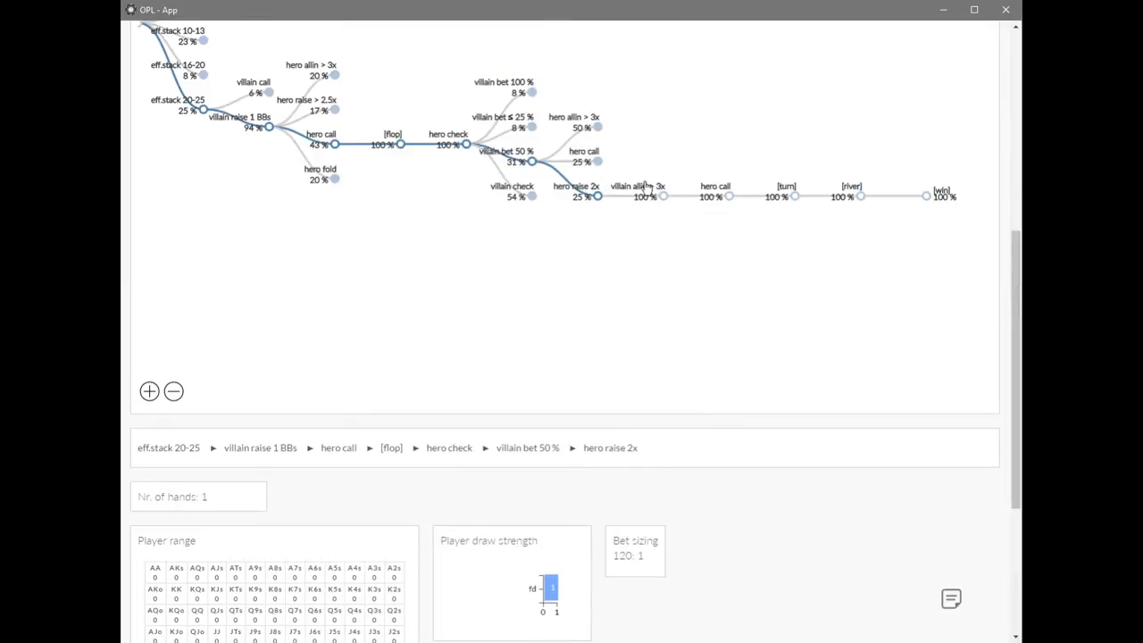
# Examine villain allin > 3x and hero call after hero raise 2x, and collapse the villain bet 50 % branch.
pyautogui.click(646, 185)
pyautogui.scroll(-4, 674, 482)
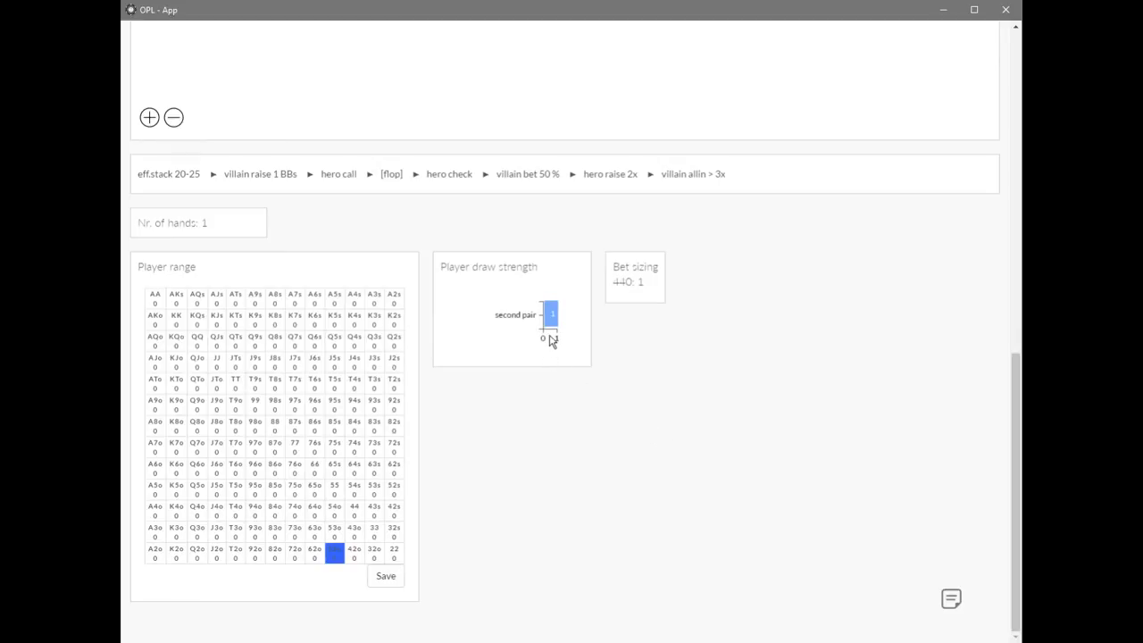
pyautogui.scroll(4, 706, 358)
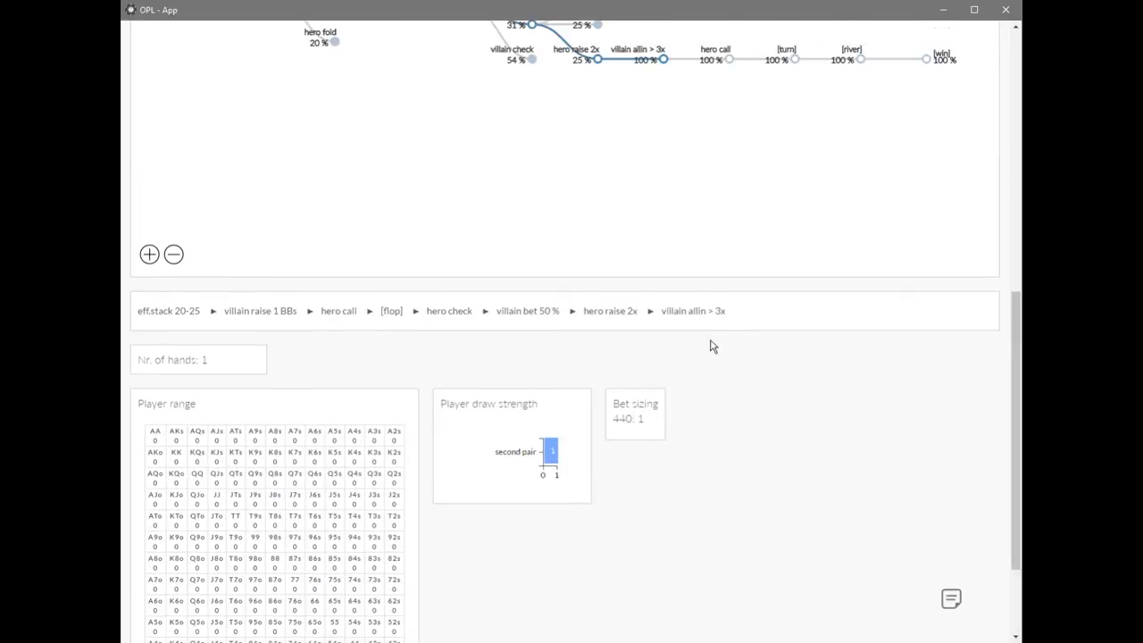
pyautogui.click(706, 187)
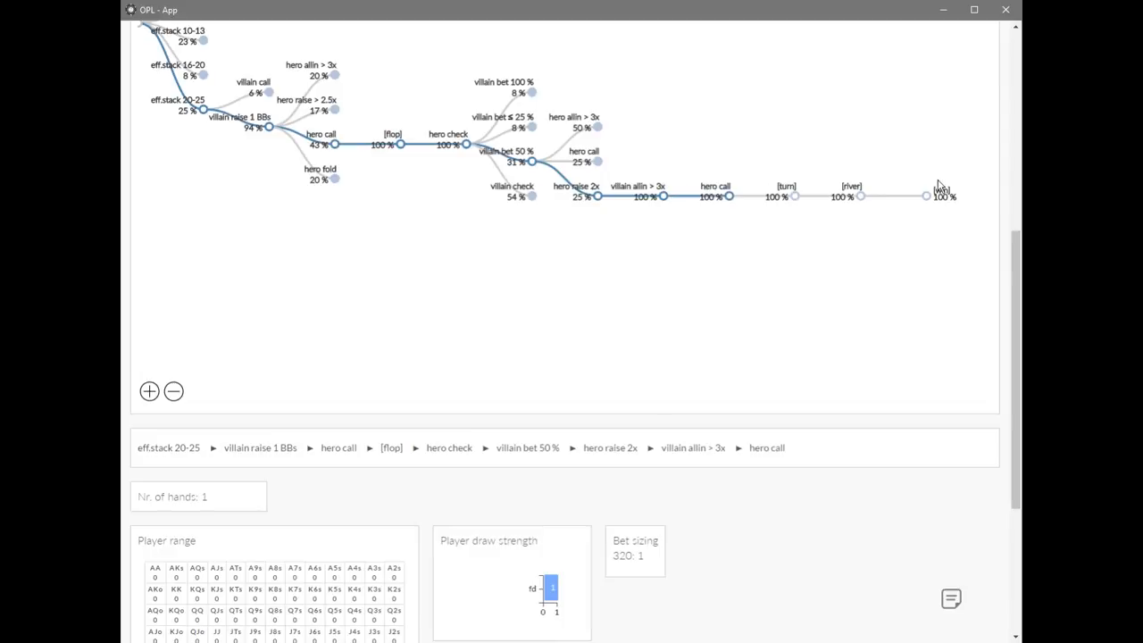
pyautogui.click(532, 163)
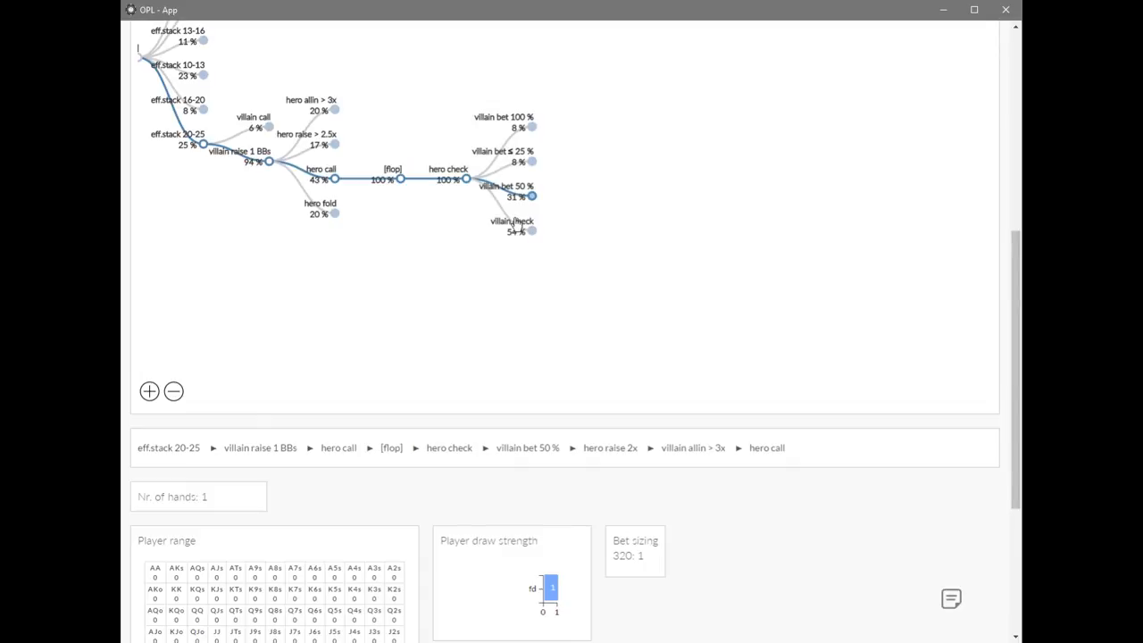
# Expand villain check on the flop, view the turn boards, and examine and collapse hero bet 51-67 %.
pyautogui.click(531, 231)
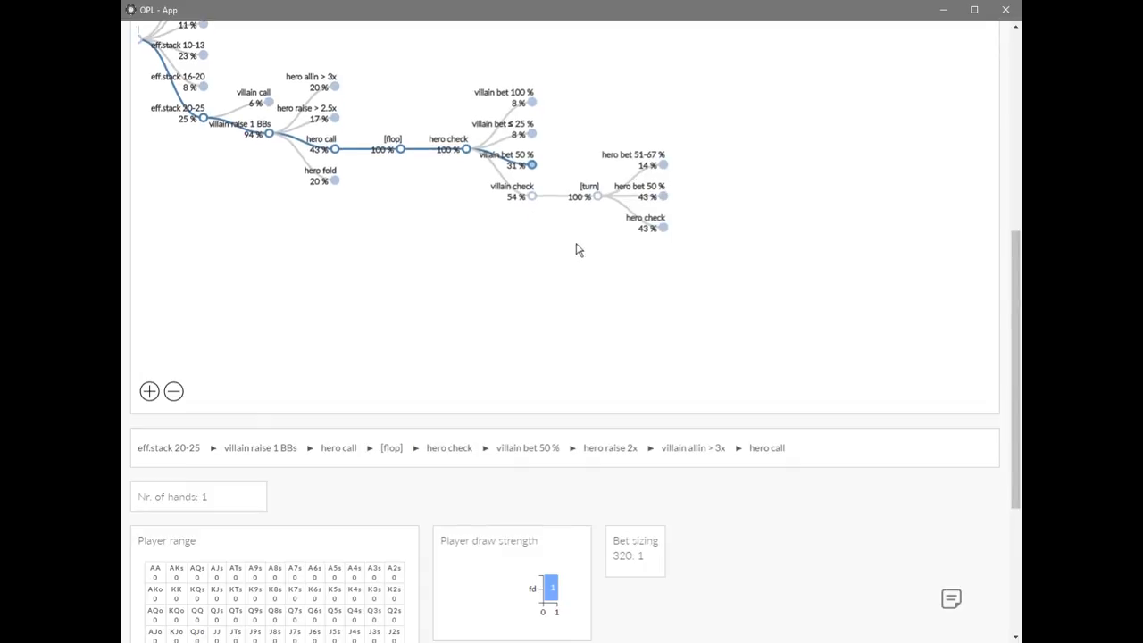
pyautogui.click(597, 195)
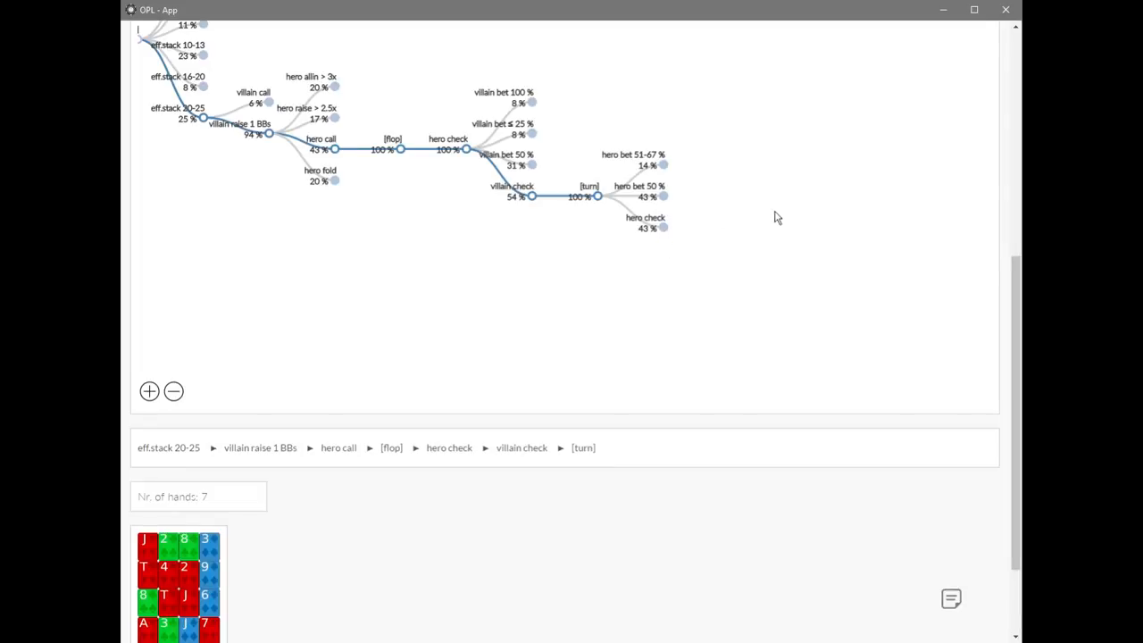
pyautogui.click(663, 166)
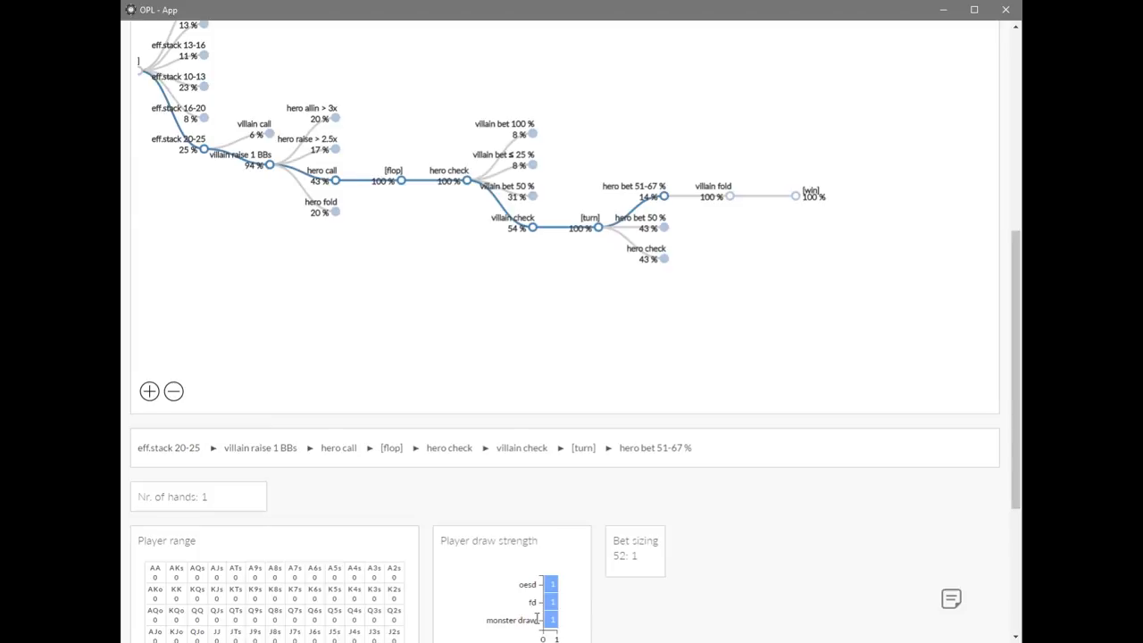
pyautogui.click(662, 198)
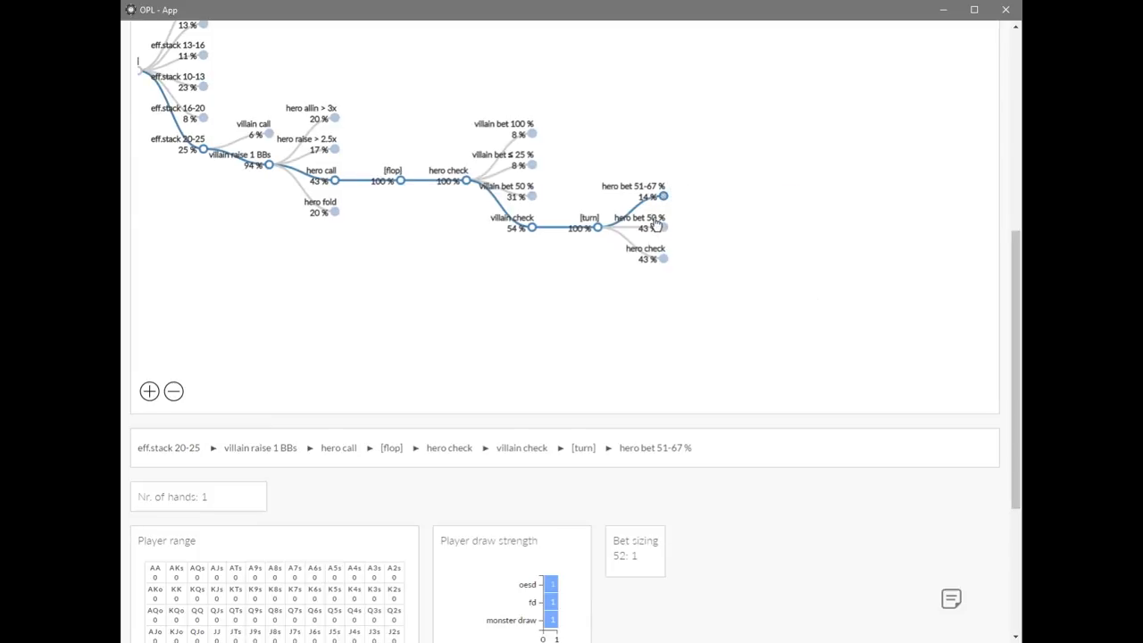
# Expand hero bet 50 % on the turn and examine its draw strength, bet sizing and villain's call and fold lines.
pyautogui.click(658, 225)
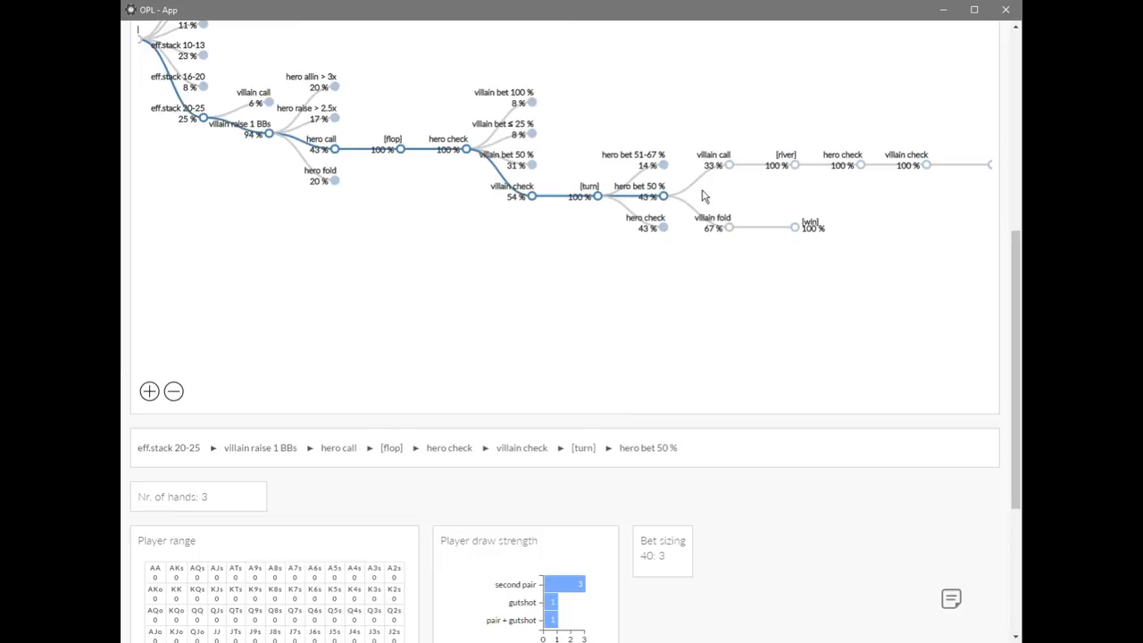
pyautogui.moveTo(869, 191); pyautogui.dragTo(729, 199)
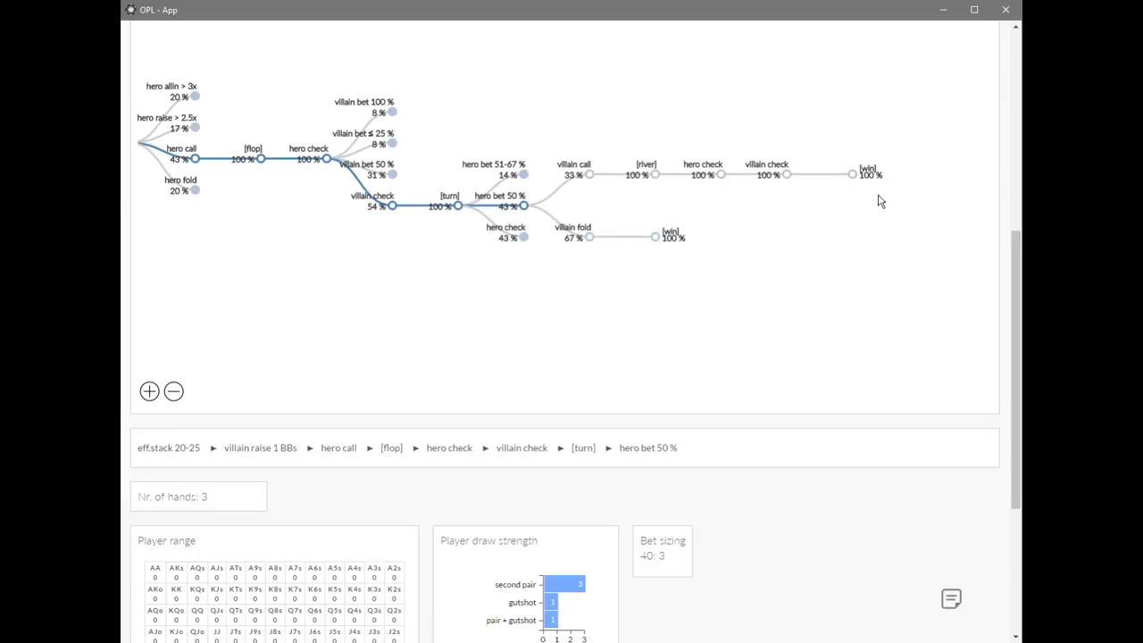
# Collapse hero bet 50 % on the turn, expand hero check, and examine villain bet 50 %.
pyautogui.click(523, 205)
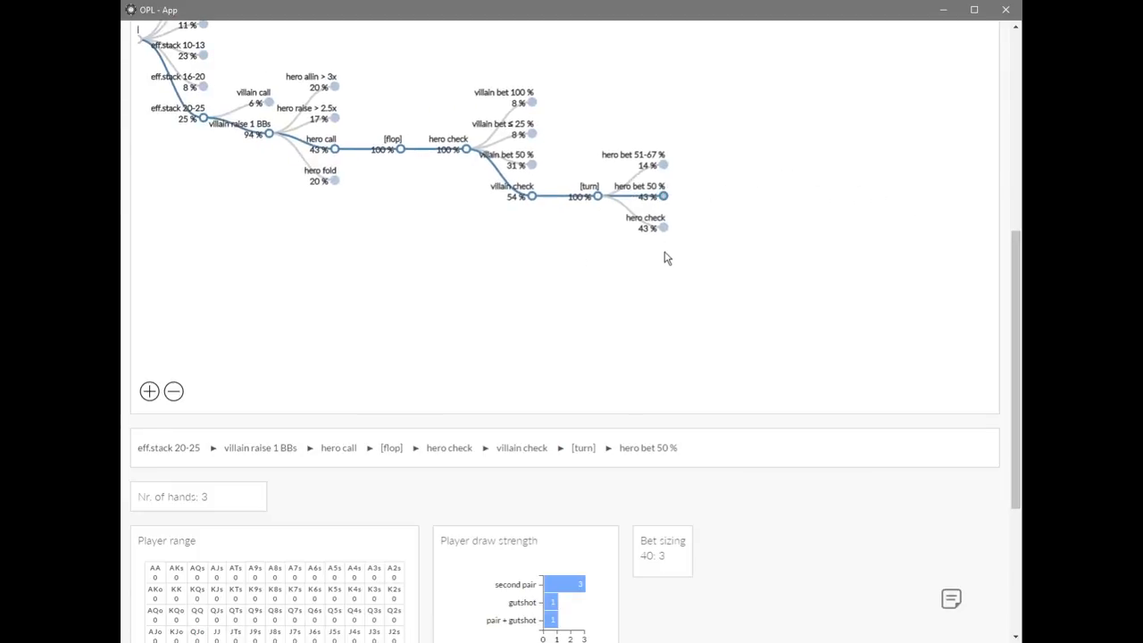
pyautogui.click(665, 229)
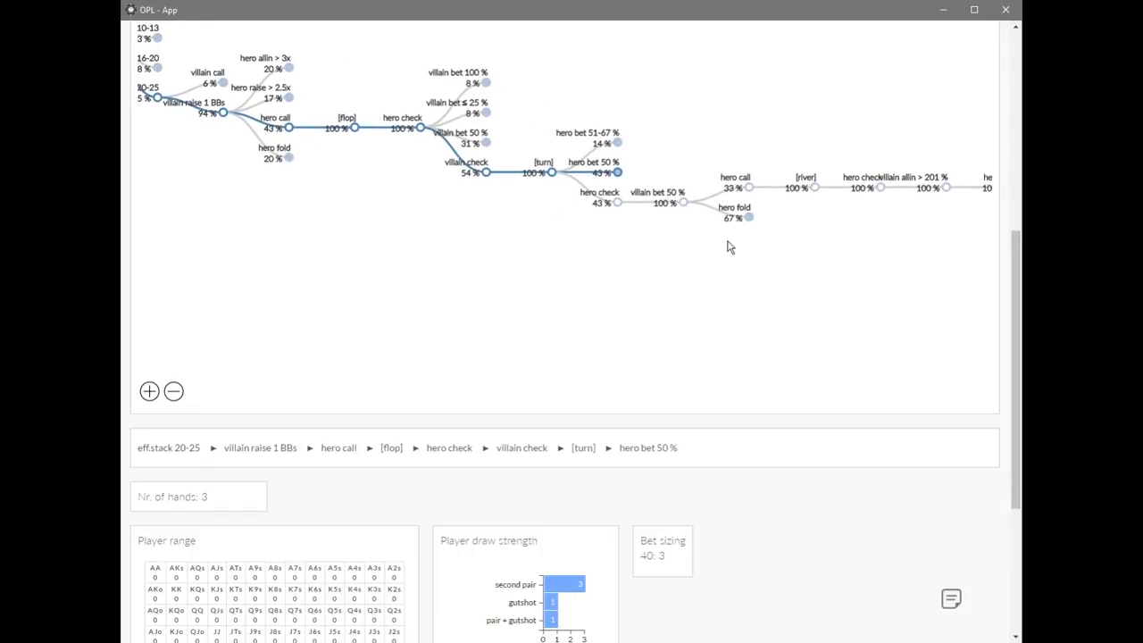
pyautogui.click(667, 195)
# Examine hero call against the turn bet and the river line of villain allin > 201 % and hero call.
pyautogui.click(726, 183)
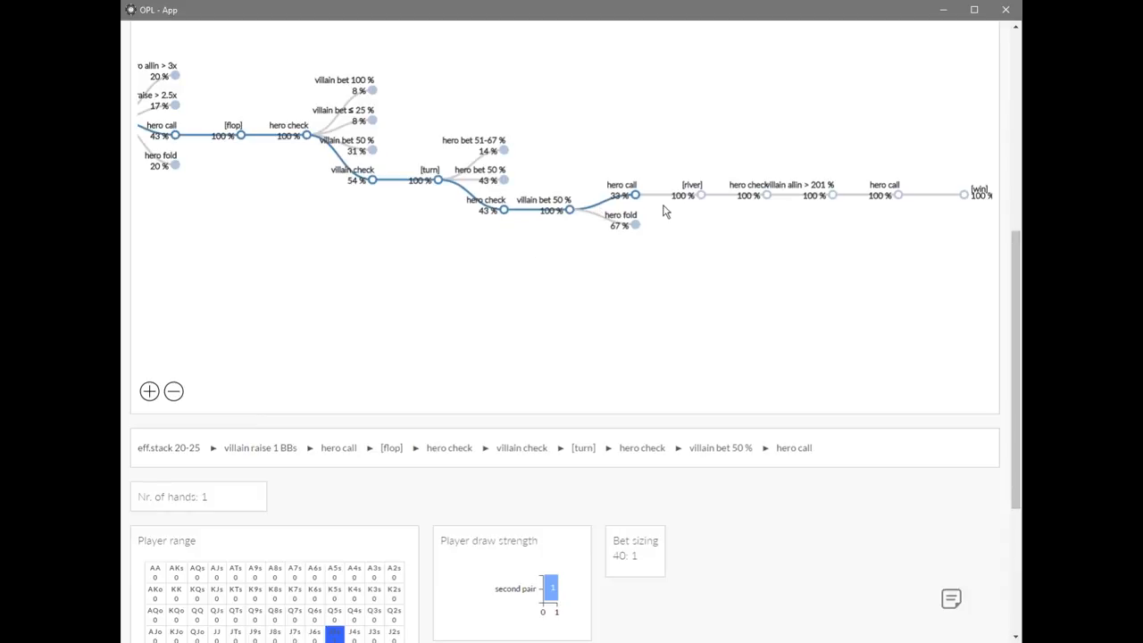
pyautogui.click(798, 189)
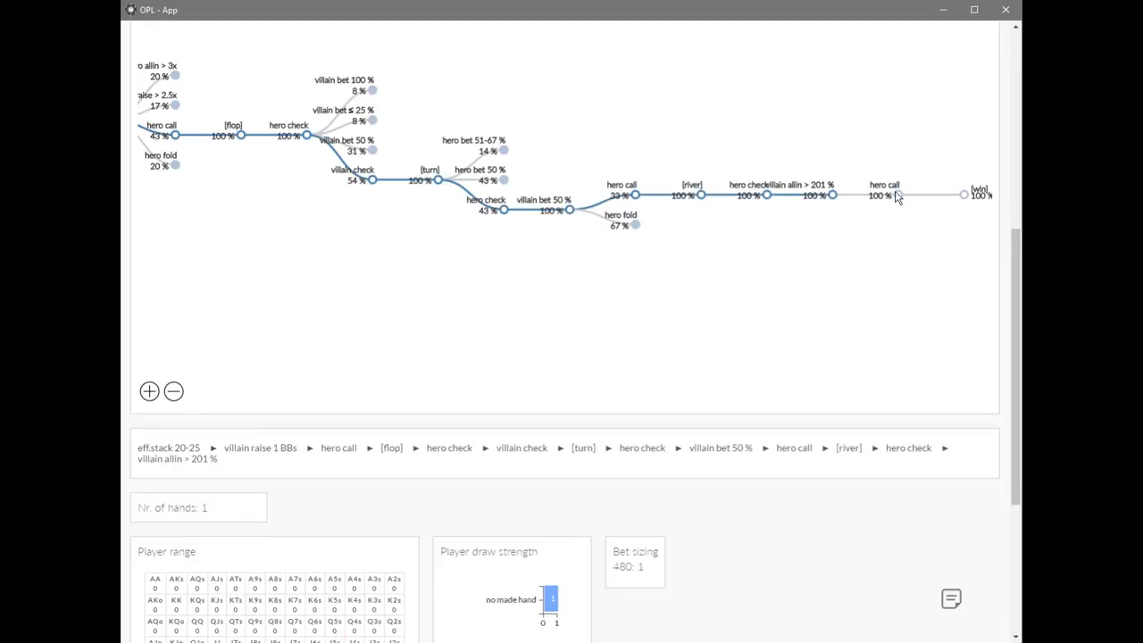
pyautogui.click(877, 186)
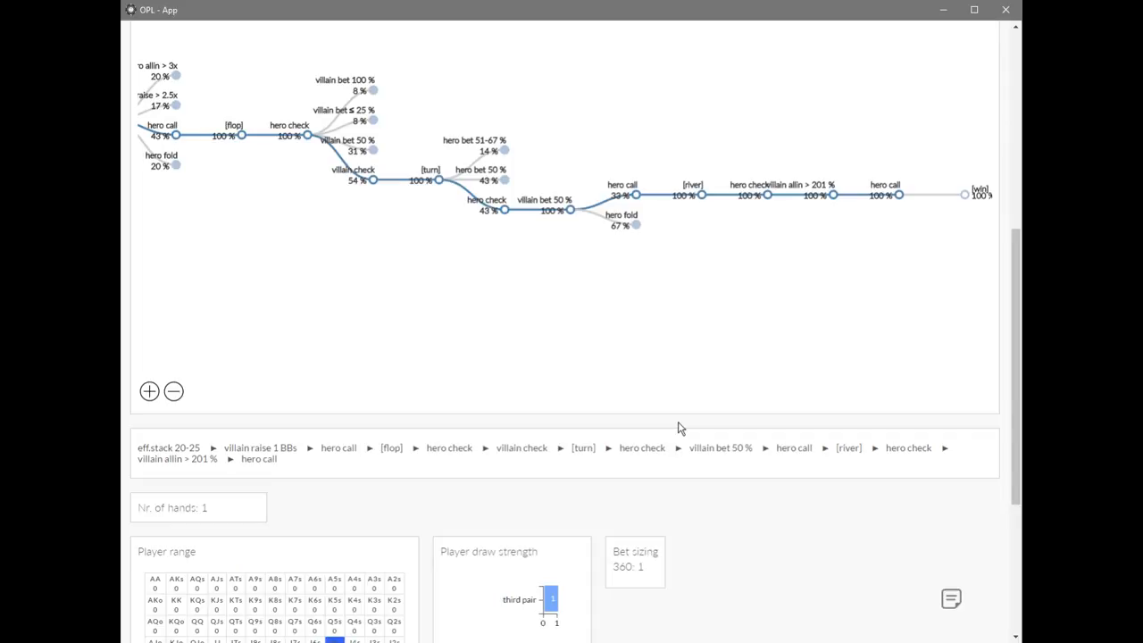
# Switch the villain filter to Population and expand the eff.stack 20-25 branch of the decision tree.
pyautogui.scroll(5, 770, 336)
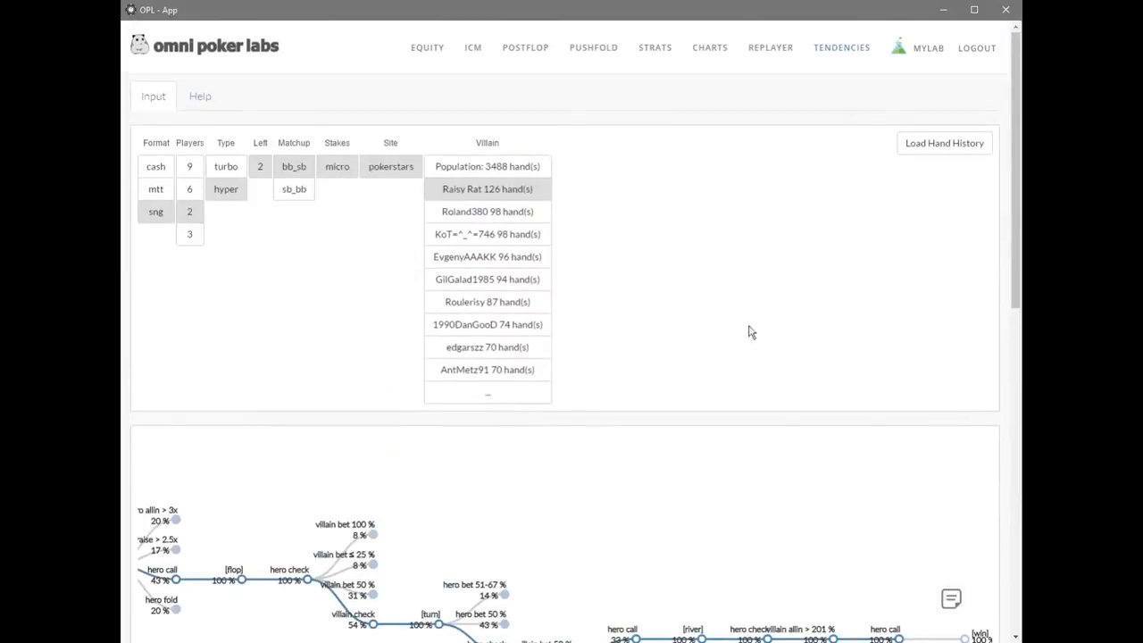
pyautogui.click(498, 167)
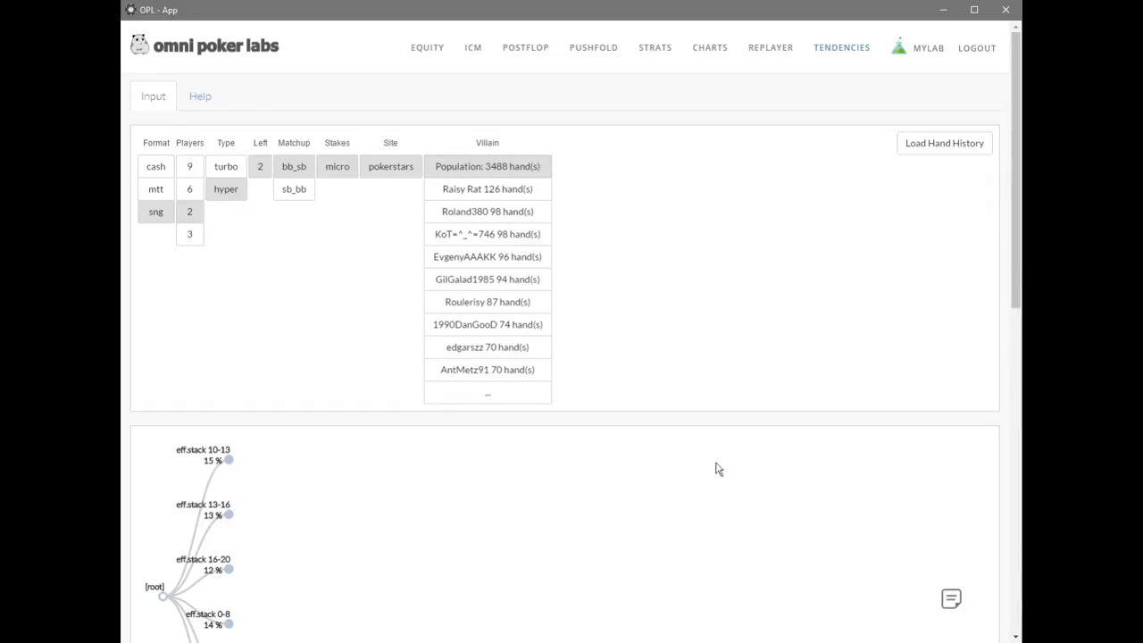
pyautogui.scroll(-3, 772, 491)
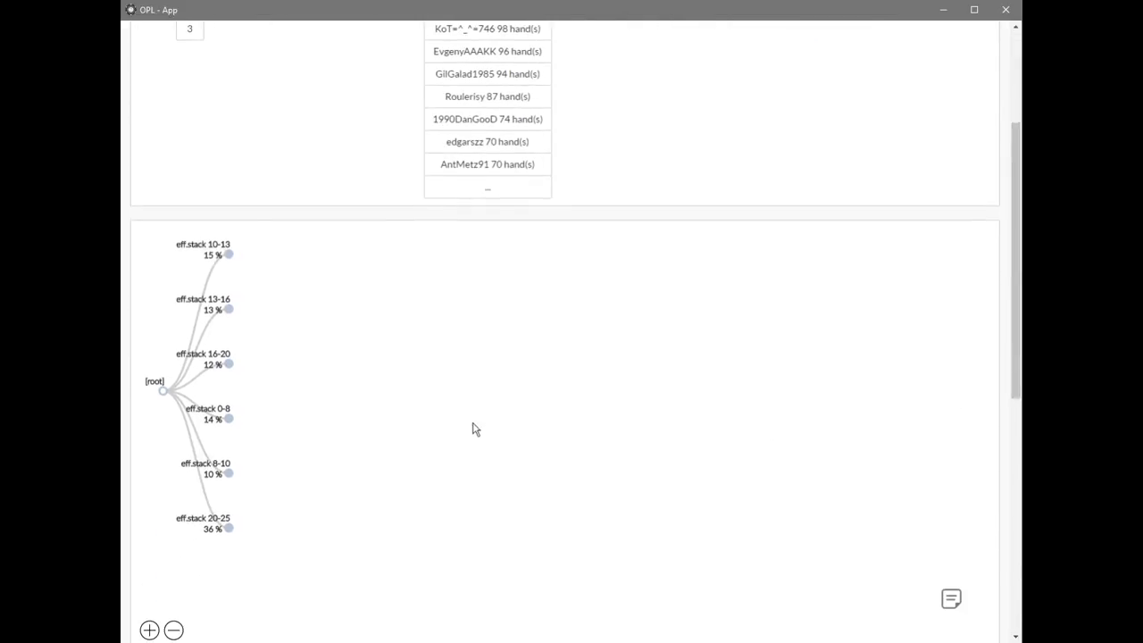
pyautogui.scroll(-1, 451, 438)
pyautogui.click(230, 464)
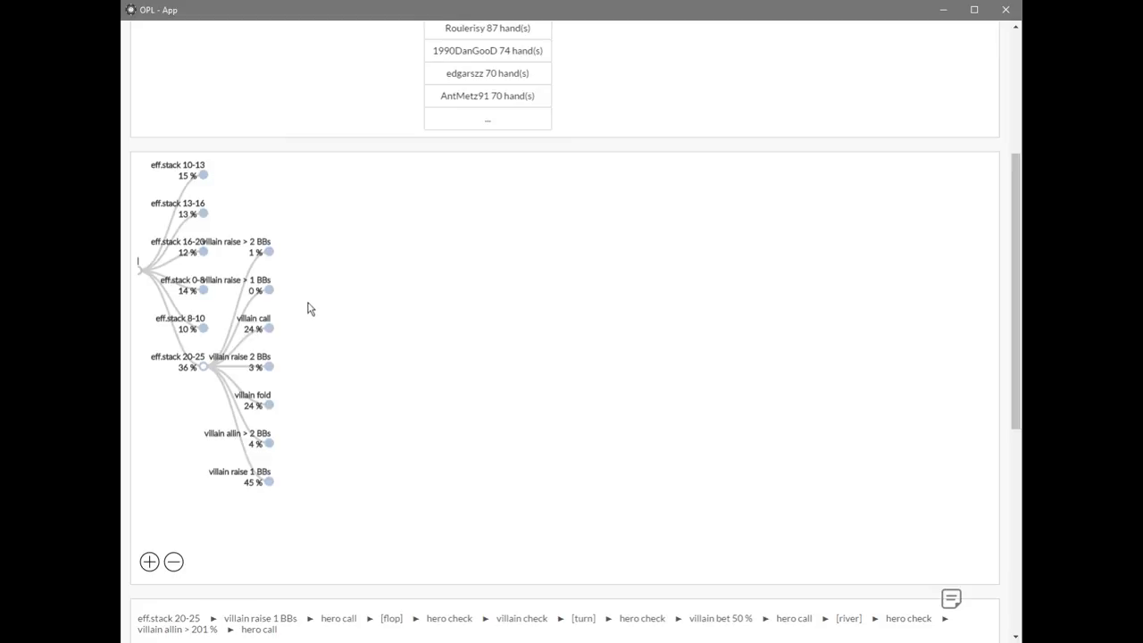
# Examine the population's villain raise > 1 BBs, villain raise > 2 BBs and villain raise 2 BBs lines at eff.stack 20-25.
pyautogui.click(268, 285)
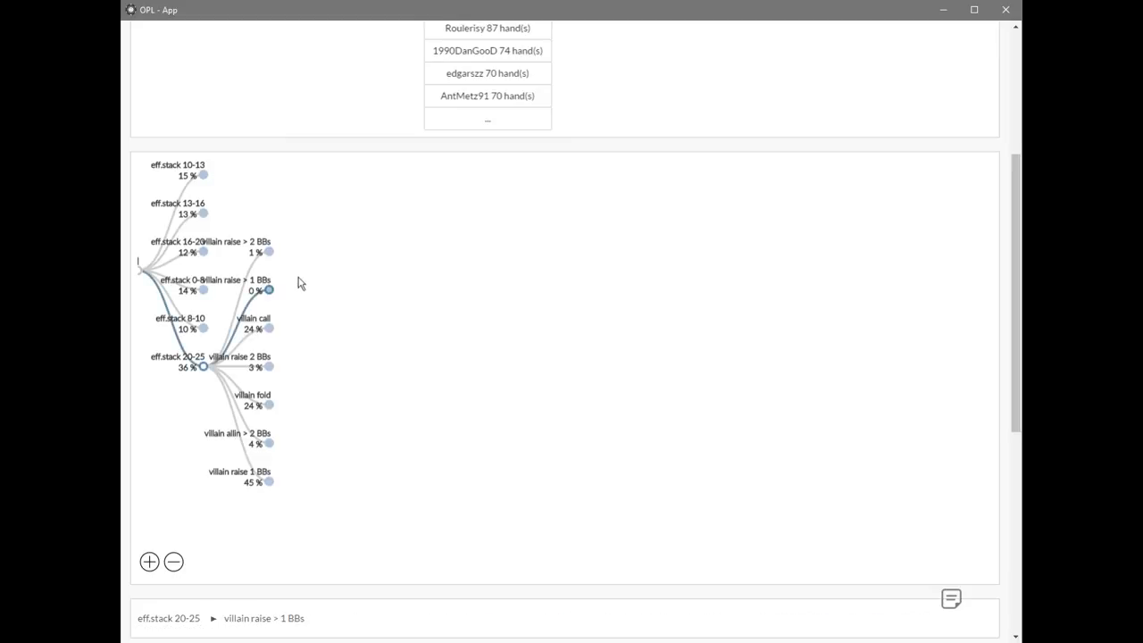
pyautogui.click(266, 250)
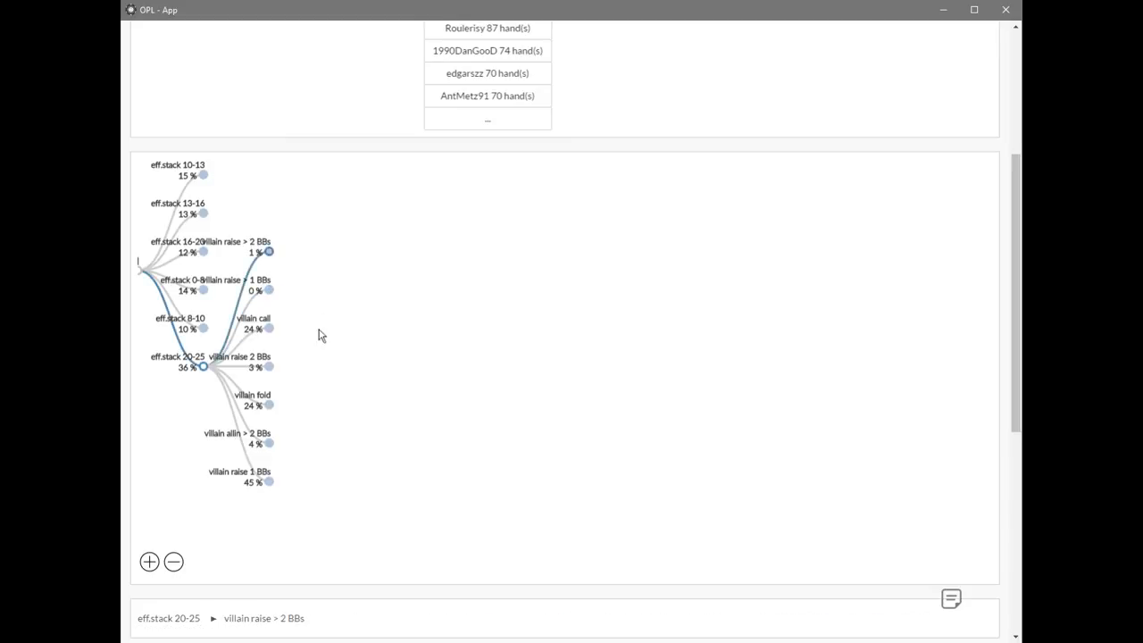
pyautogui.click(259, 361)
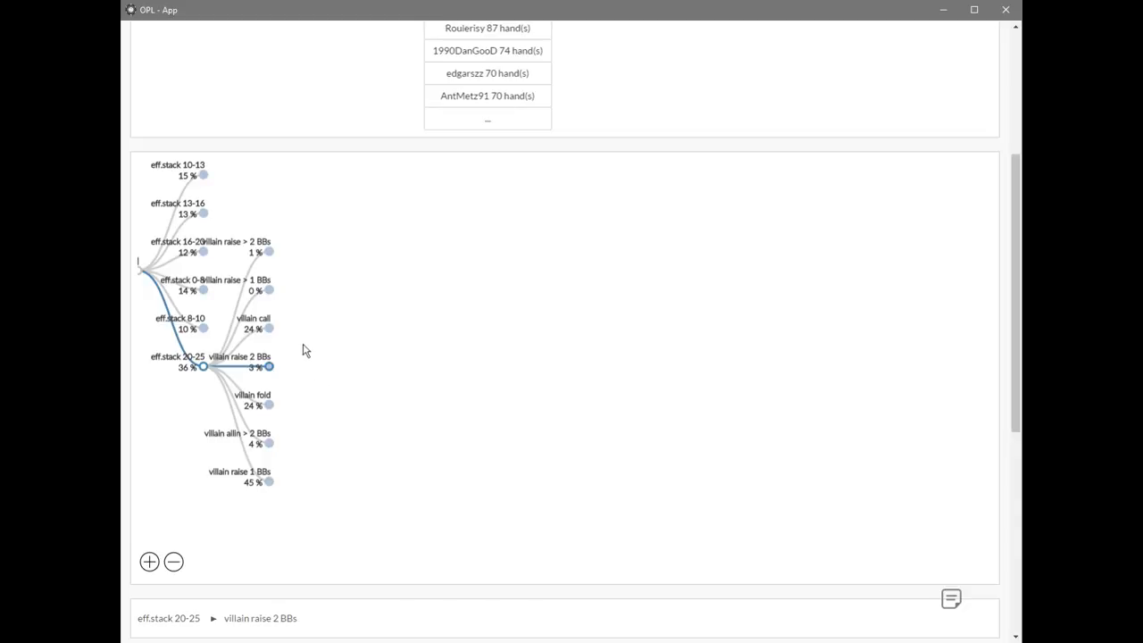
# Expand villain raise 1 BBs through hero call to hero check on the flop, and examine its range and draw strength.
pyautogui.click(269, 483)
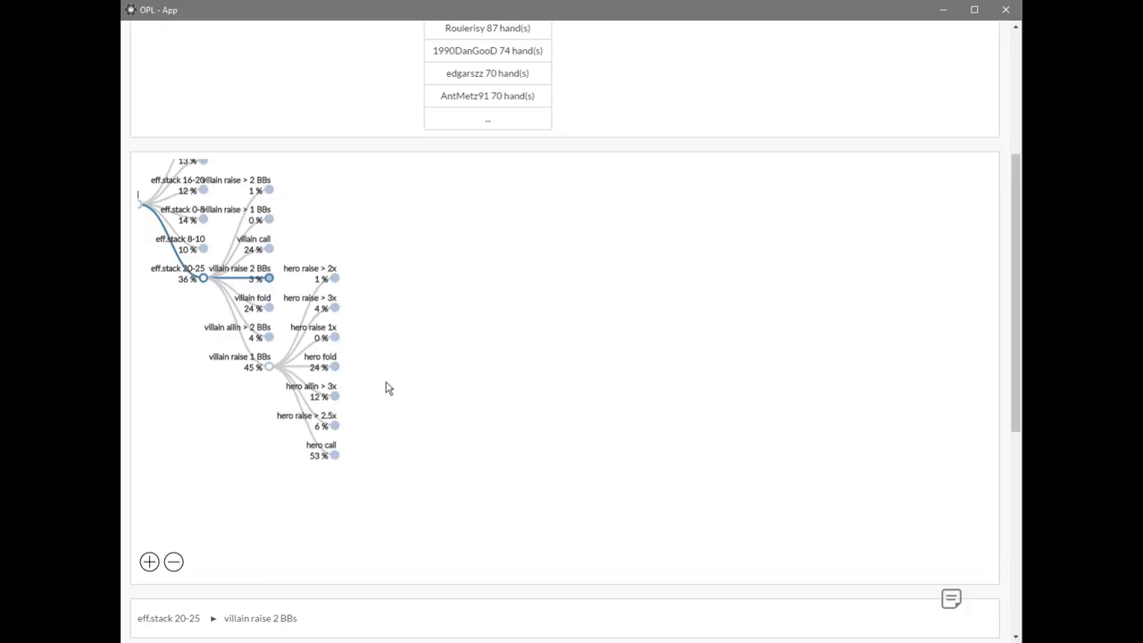
pyautogui.click(334, 457)
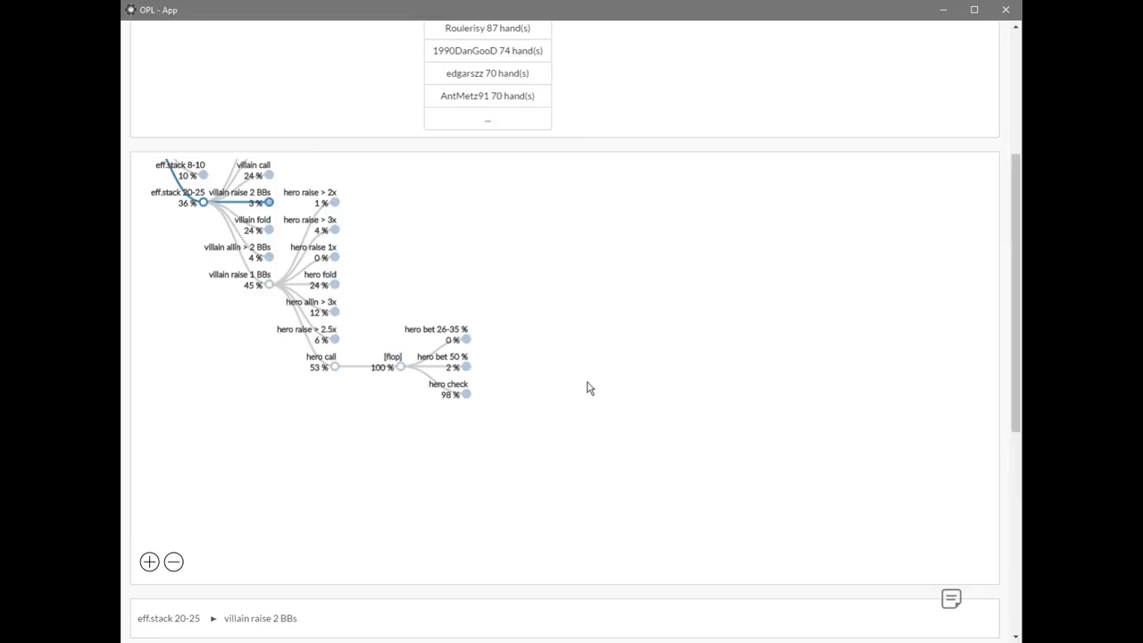
pyautogui.click(465, 394)
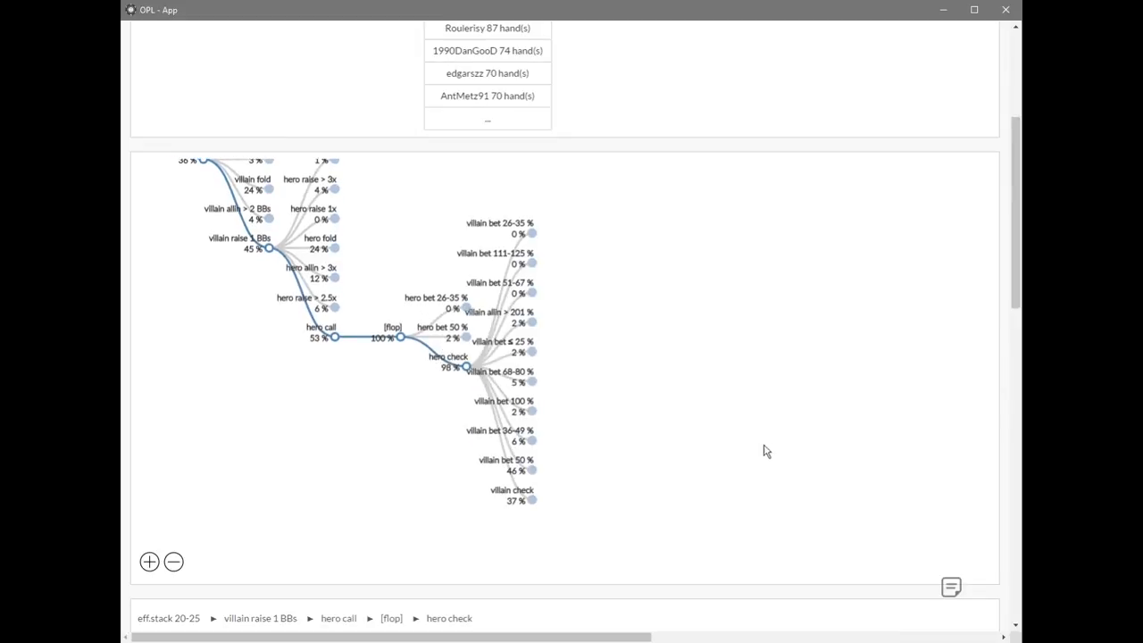
pyautogui.scroll(-5, 745, 401)
pyautogui.scroll(-3, 723, 375)
pyautogui.scroll(1, 709, 369)
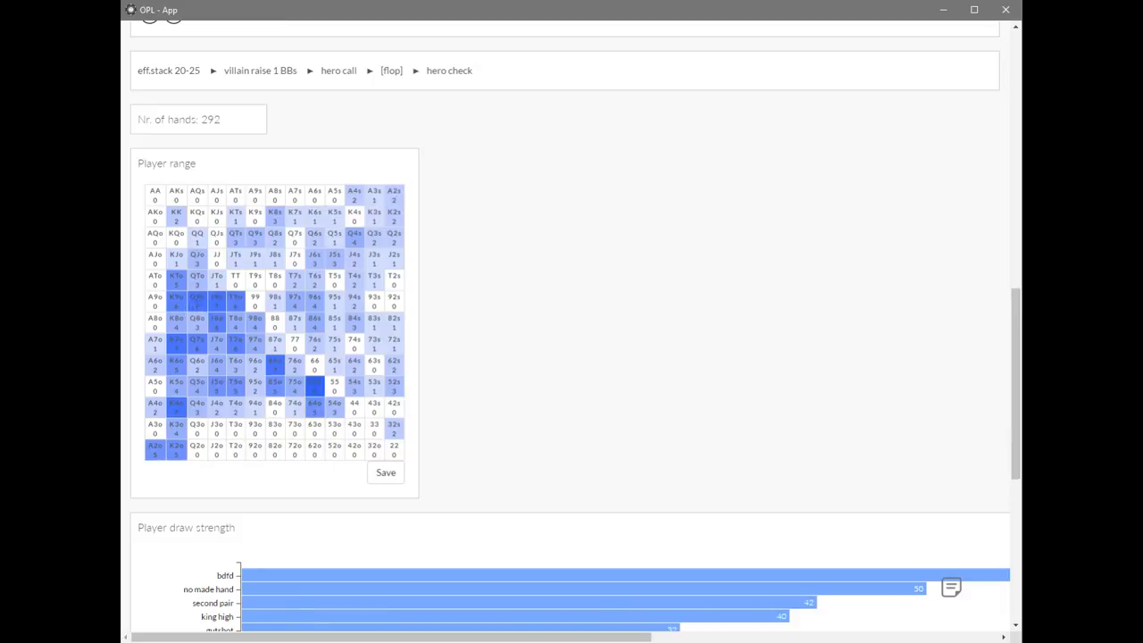
pyautogui.scroll(6, 705, 284)
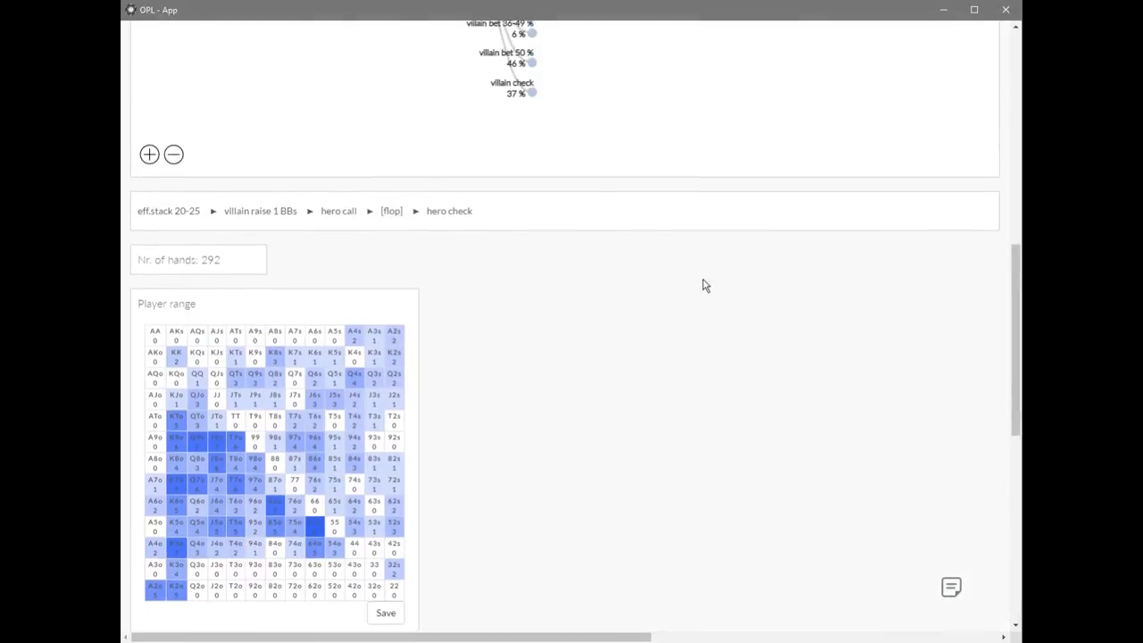